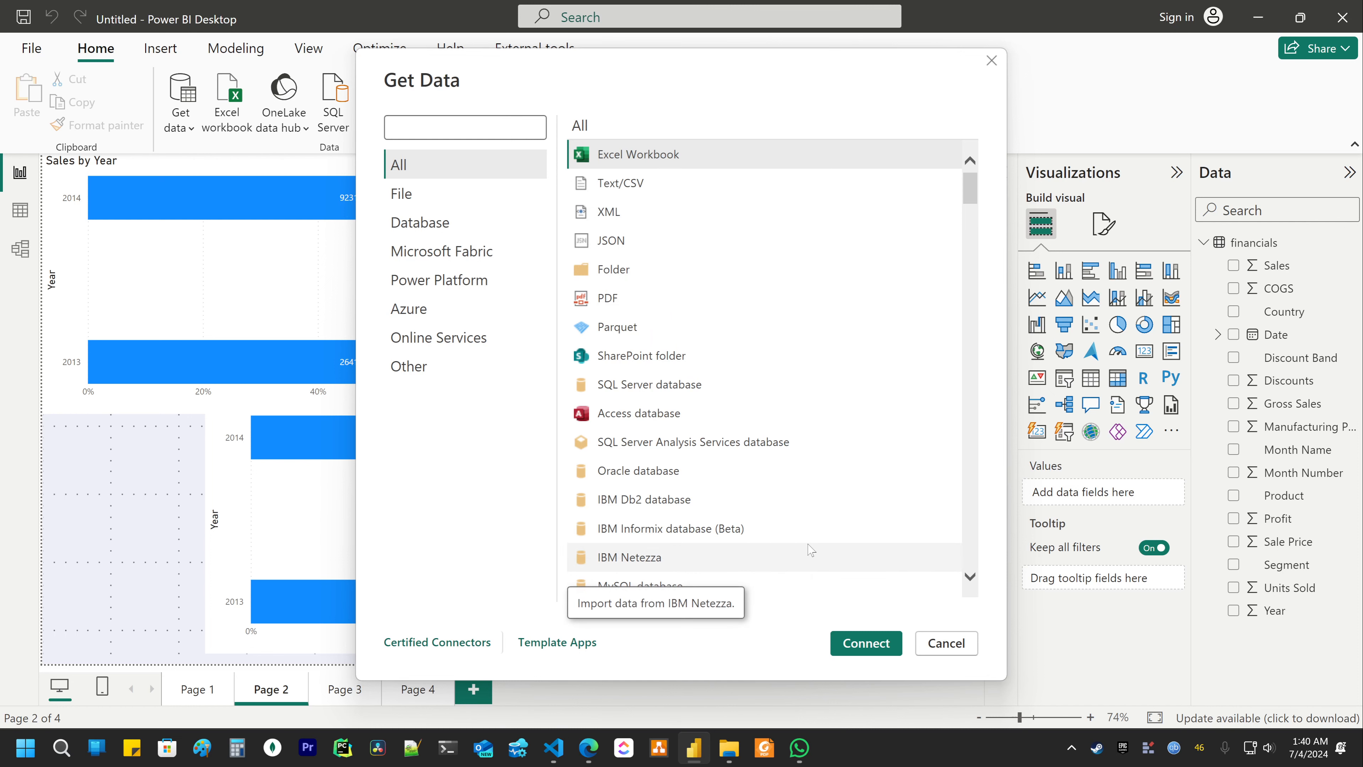
# Load the Orders, Returns and Users sheets from the Excel workbook P6-SuperStoreUS-2015.xlsx into the report
pyautogui.click(866, 643)
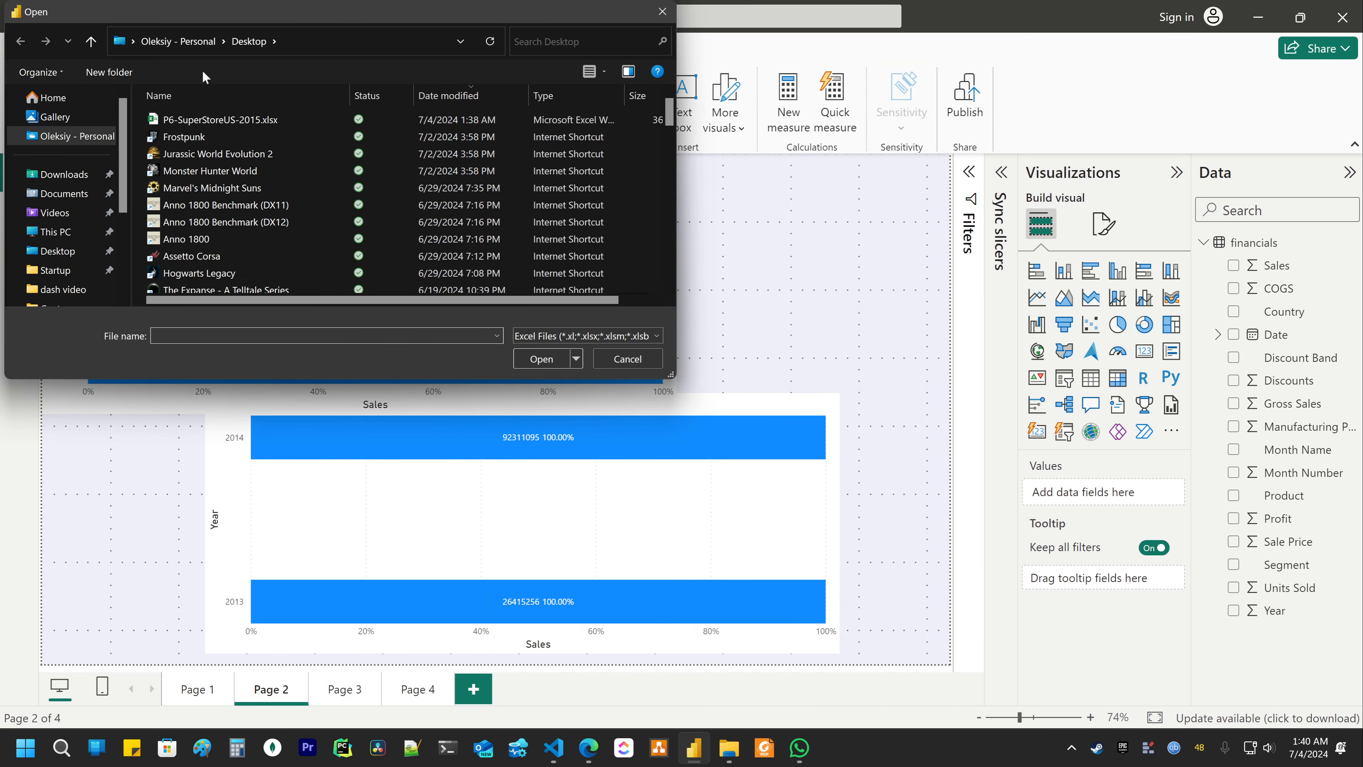
pyautogui.doubleClick(236, 121)
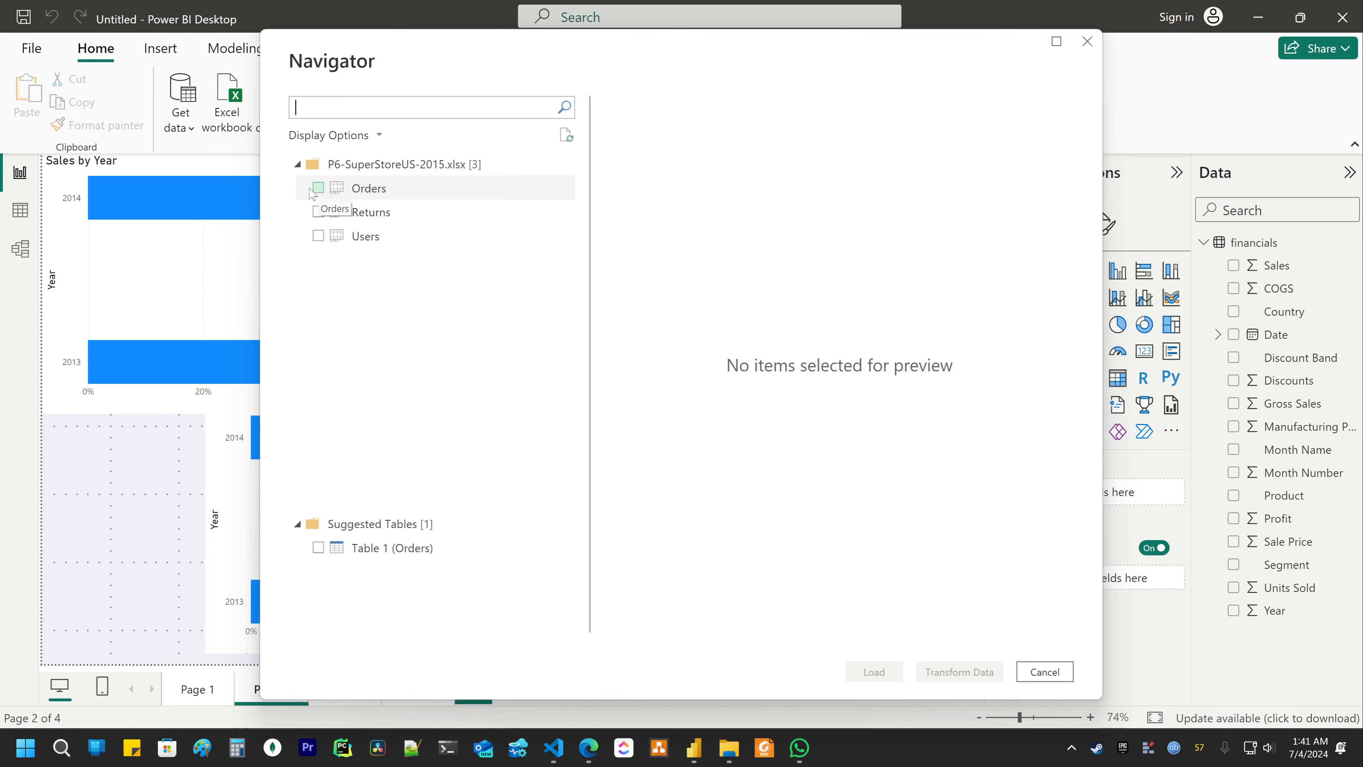
pyautogui.click(317, 187)
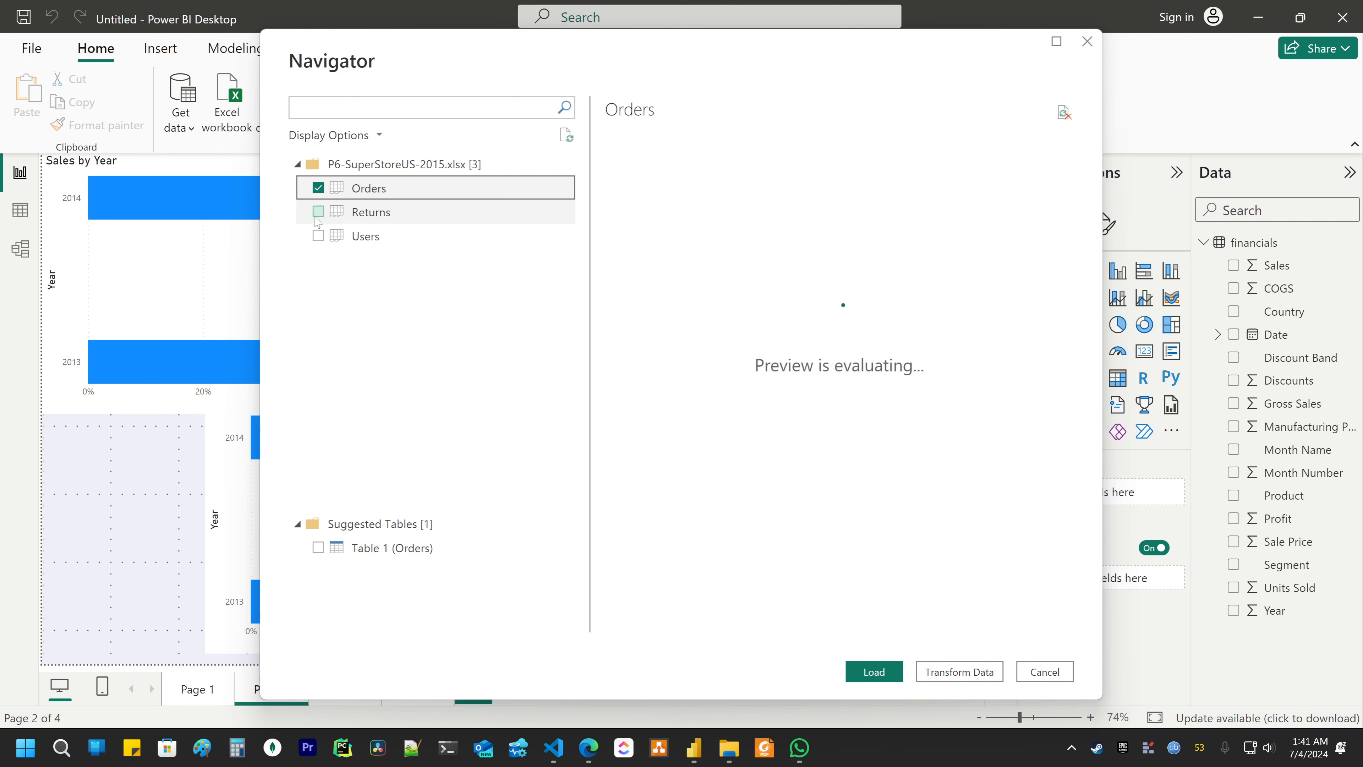
pyautogui.click(319, 211)
pyautogui.click(326, 233)
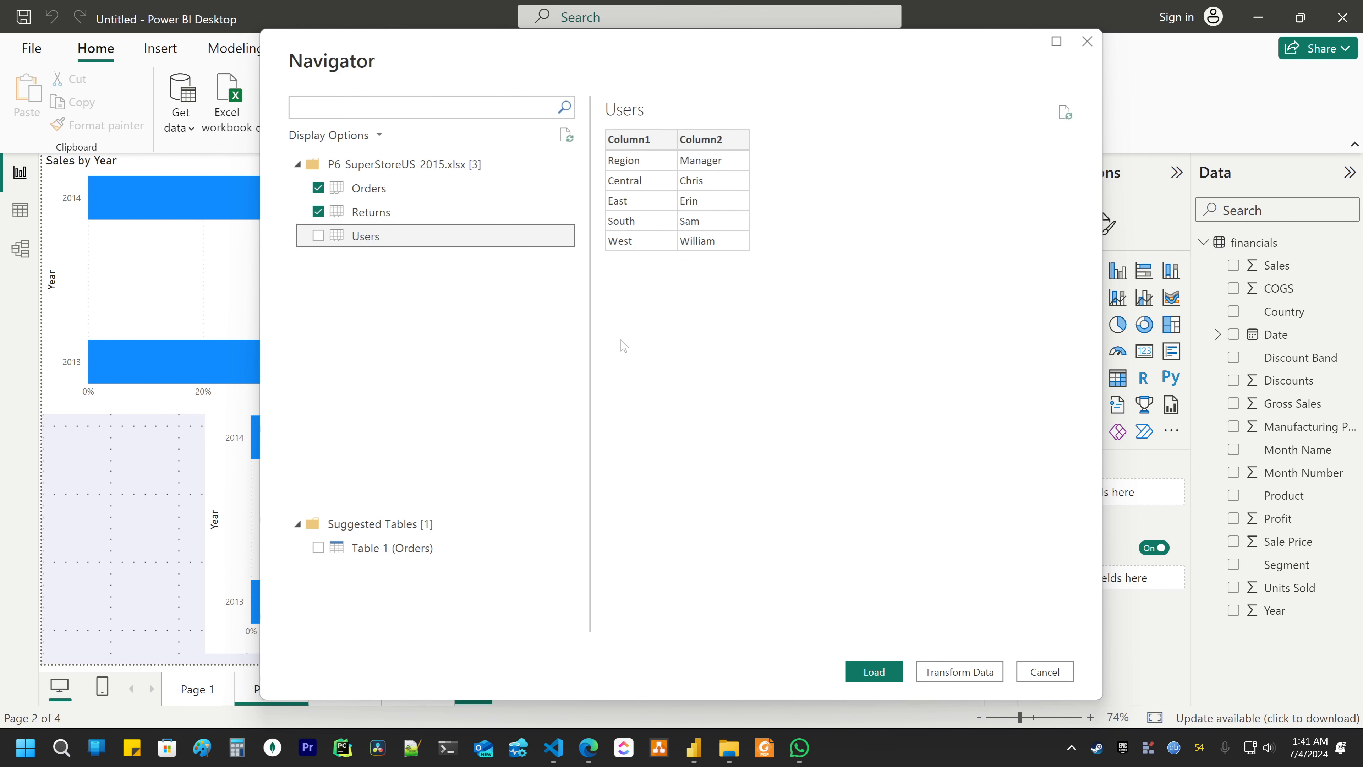
pyautogui.click(318, 235)
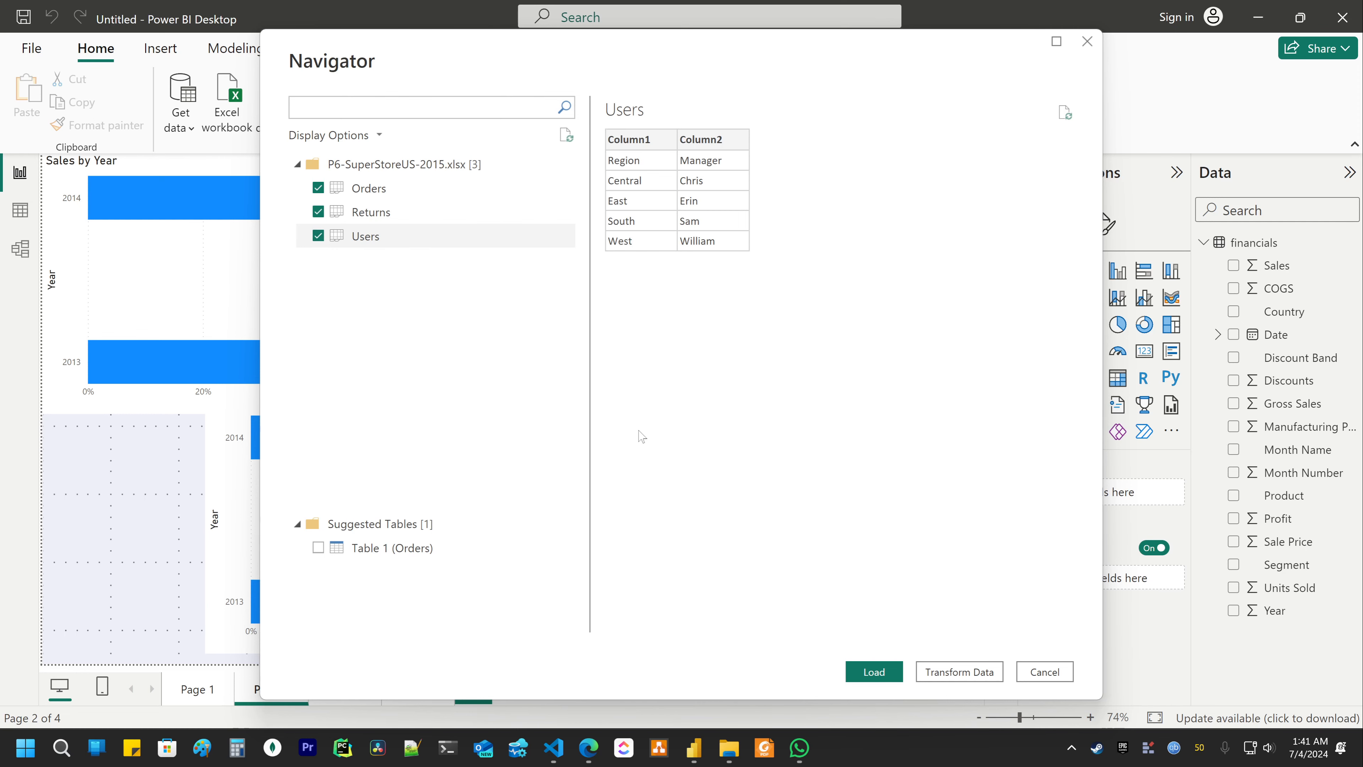
pyautogui.click(874, 672)
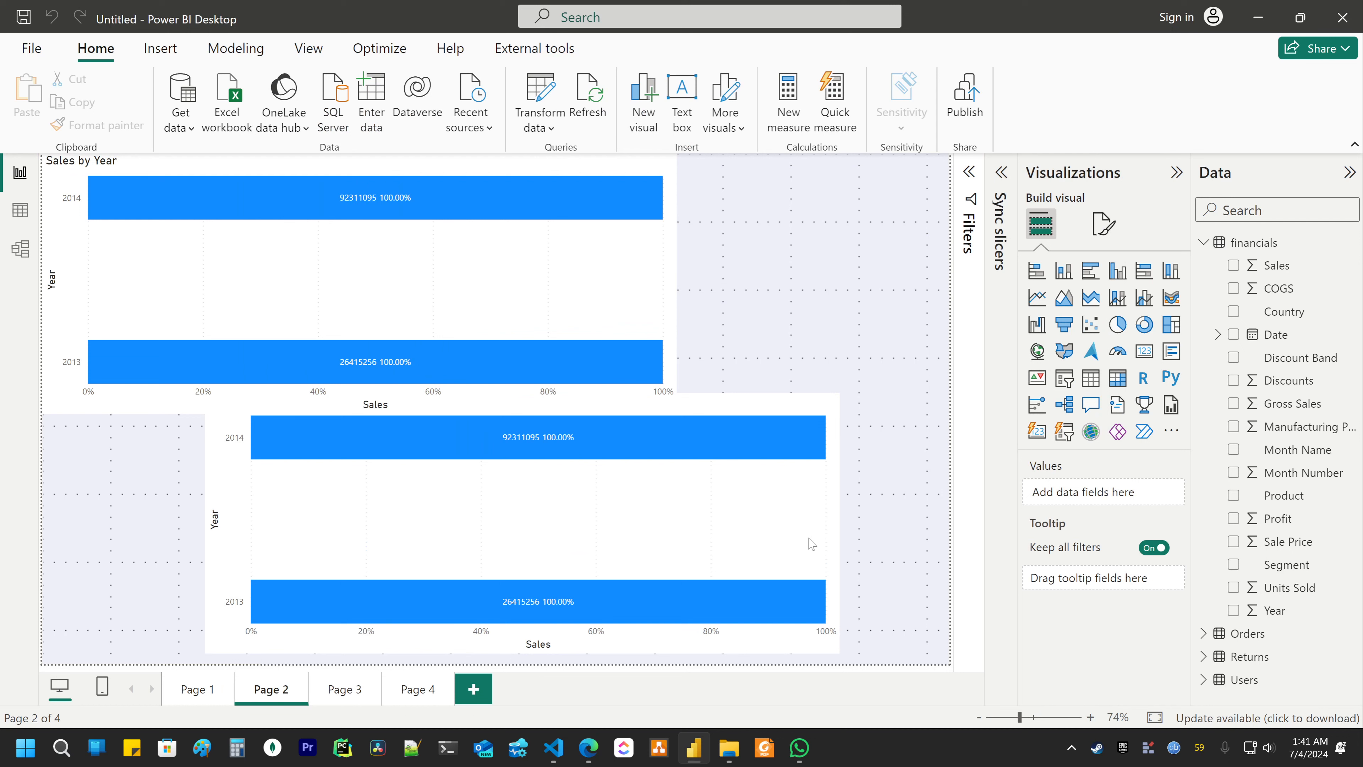
# Collapse the financials table and examine the fields of the imported Orders, Returns and Users tables
pyautogui.click(1203, 243)
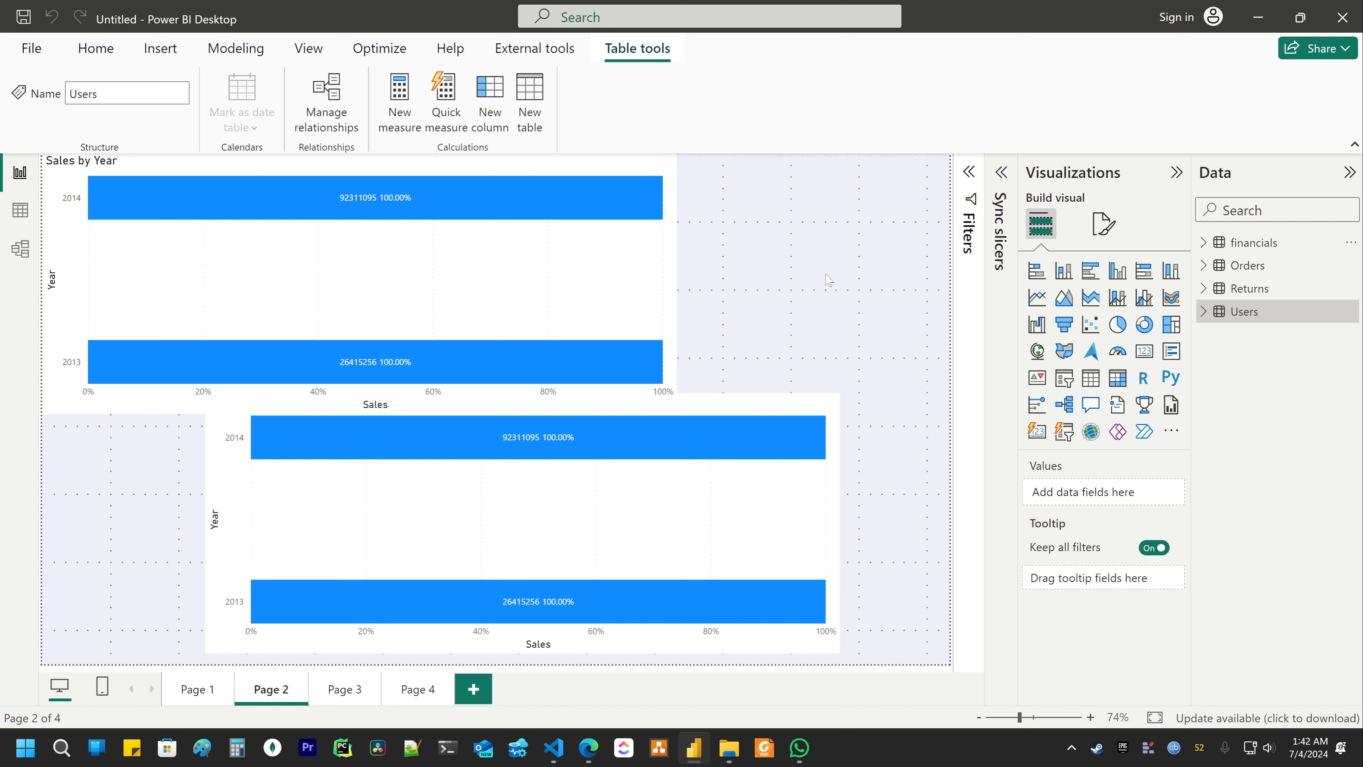
pyautogui.moveTo(382, 462)
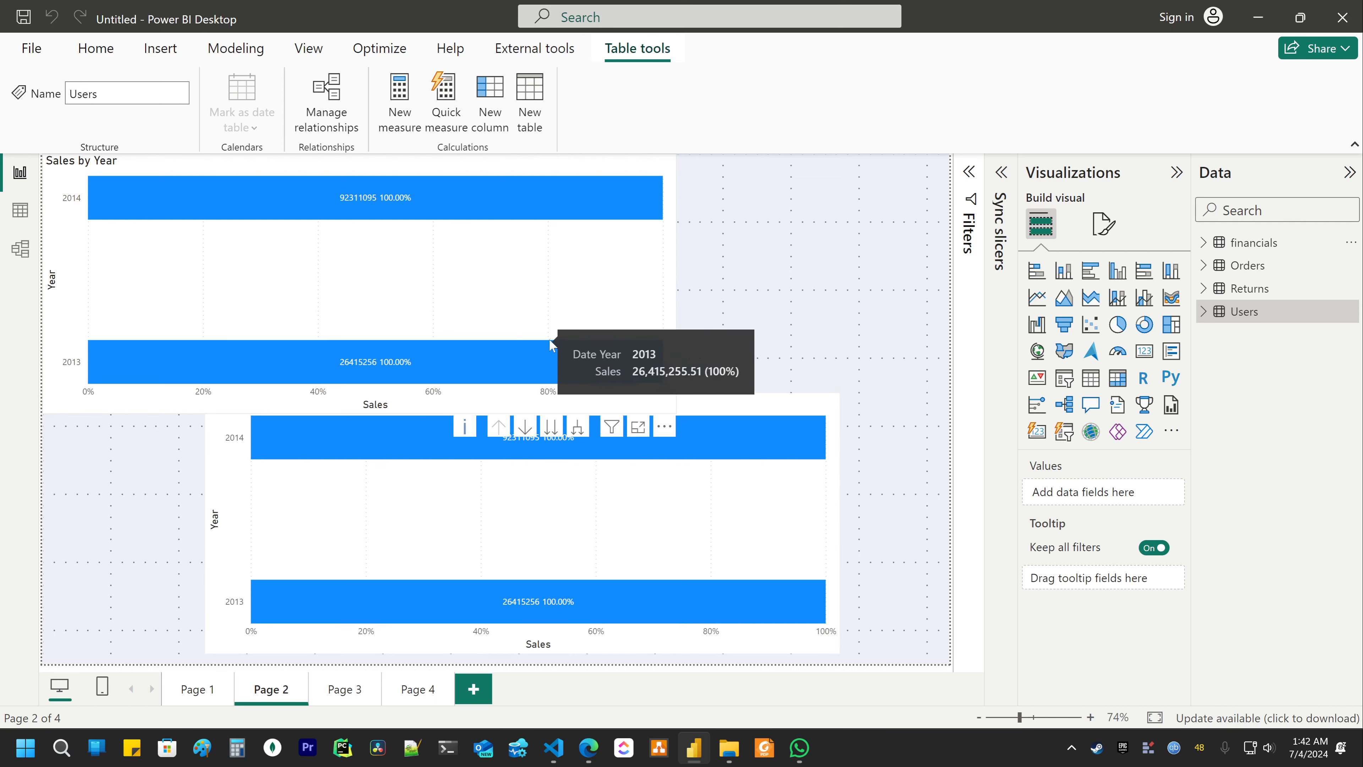
pyautogui.click(618, 279)
pyautogui.keyDown('ctrl'); pyautogui.click(644, 521); pyautogui.keyUp('ctrl')
pyautogui.click(1204, 266)
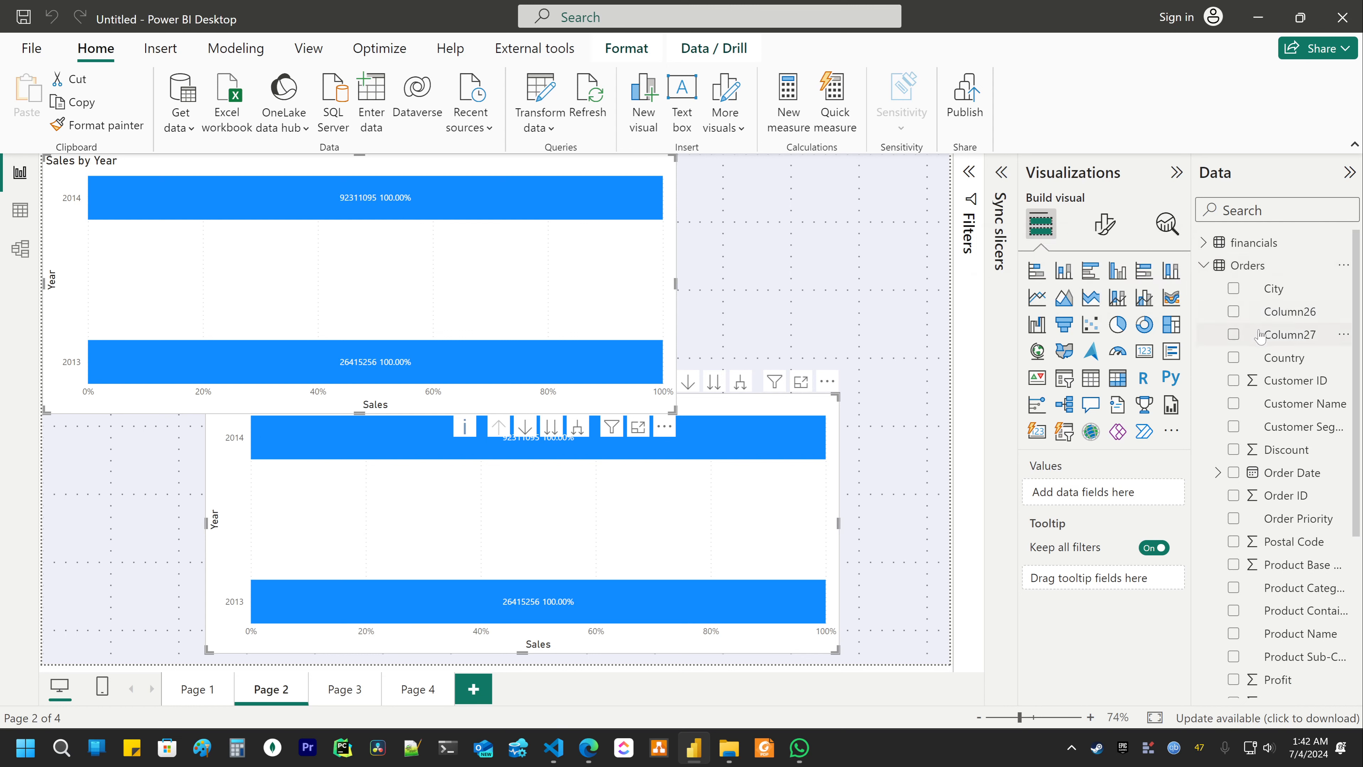
pyautogui.scroll(-5, 1261, 337)
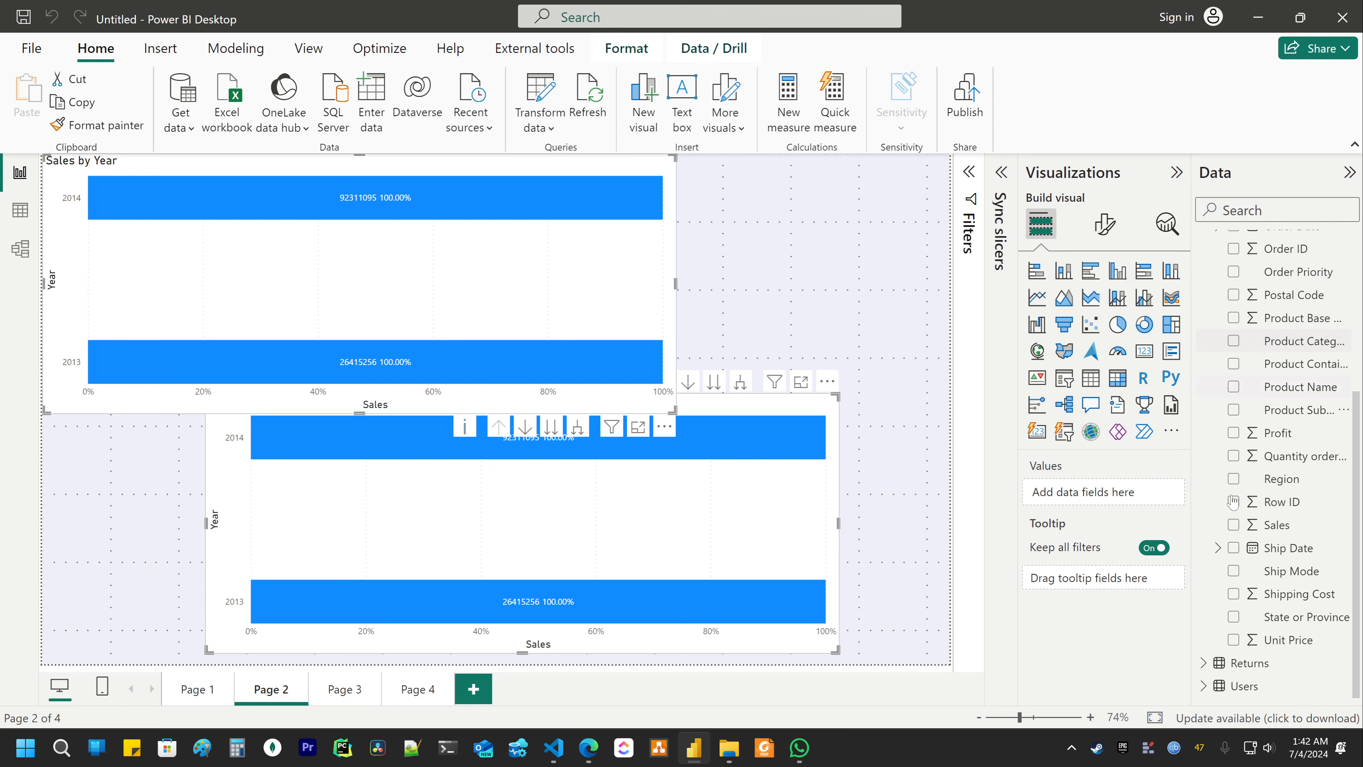
pyautogui.click(1204, 664)
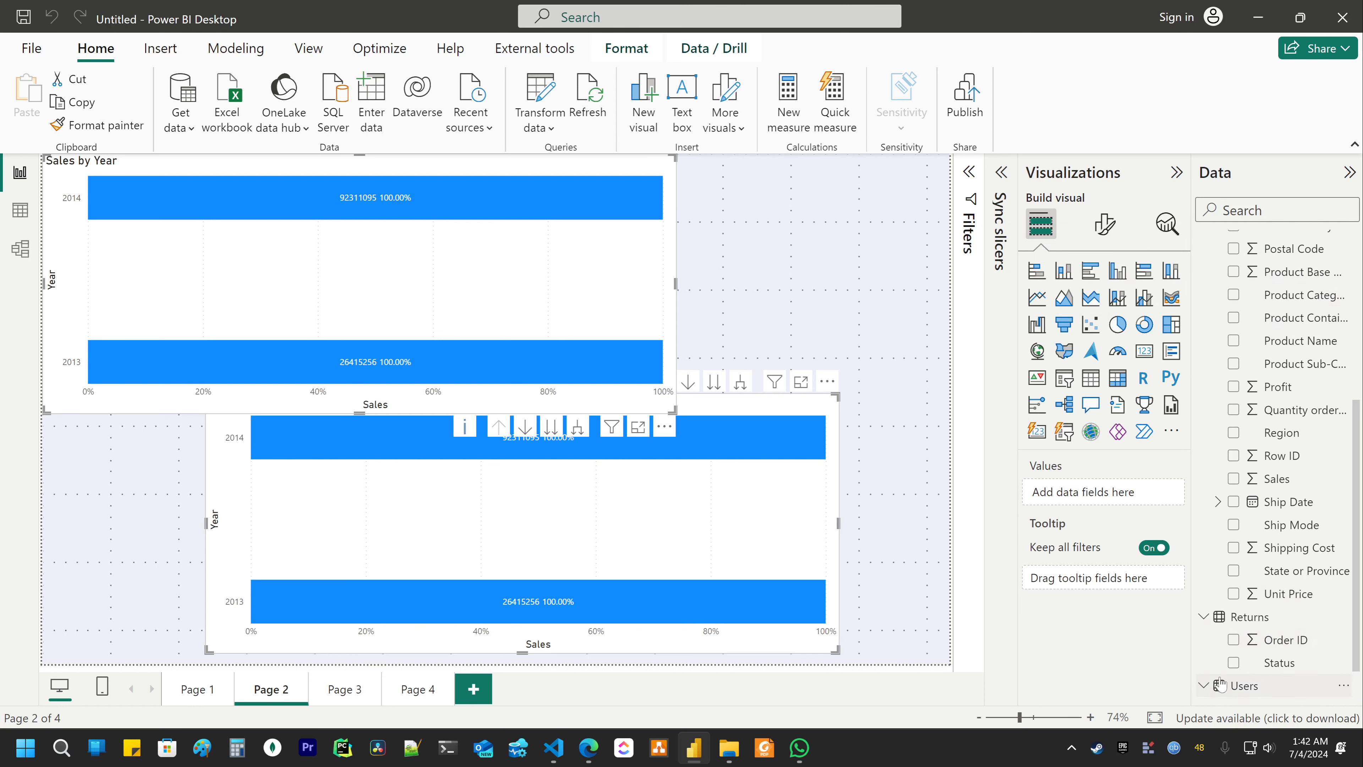
pyautogui.scroll(5, 1250, 591)
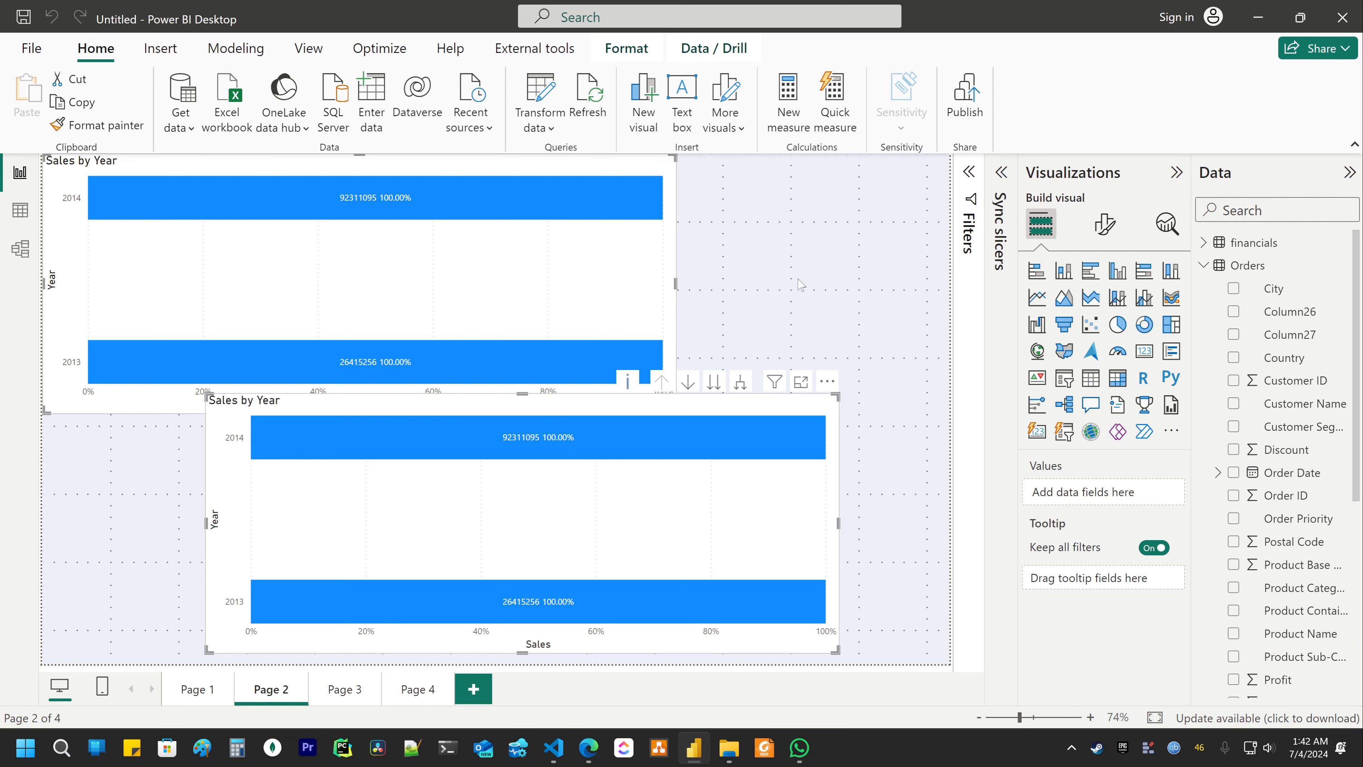
# Examine the records of the Orders and Users tables in Table view, with the Returns and Users fields expanded
pyautogui.click(19, 211)
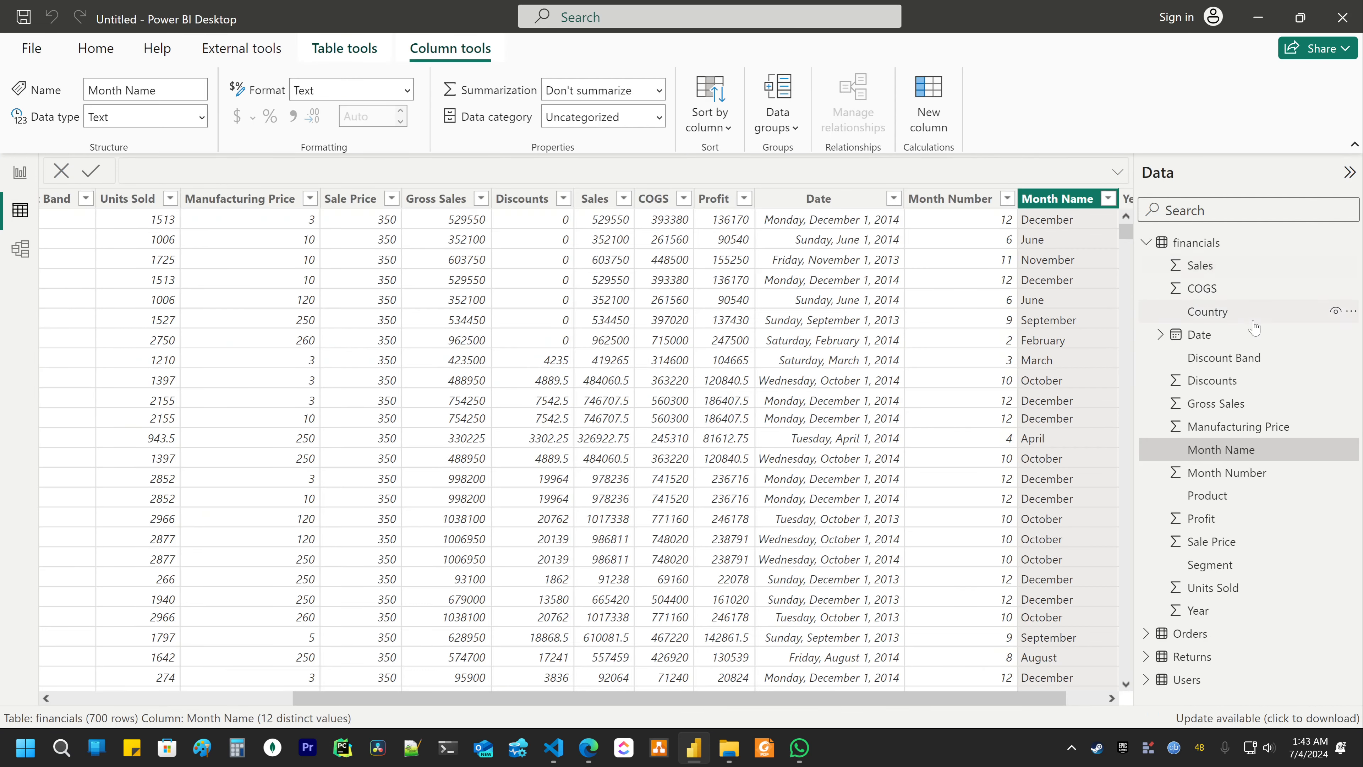
pyautogui.click(1146, 243)
pyautogui.click(1146, 265)
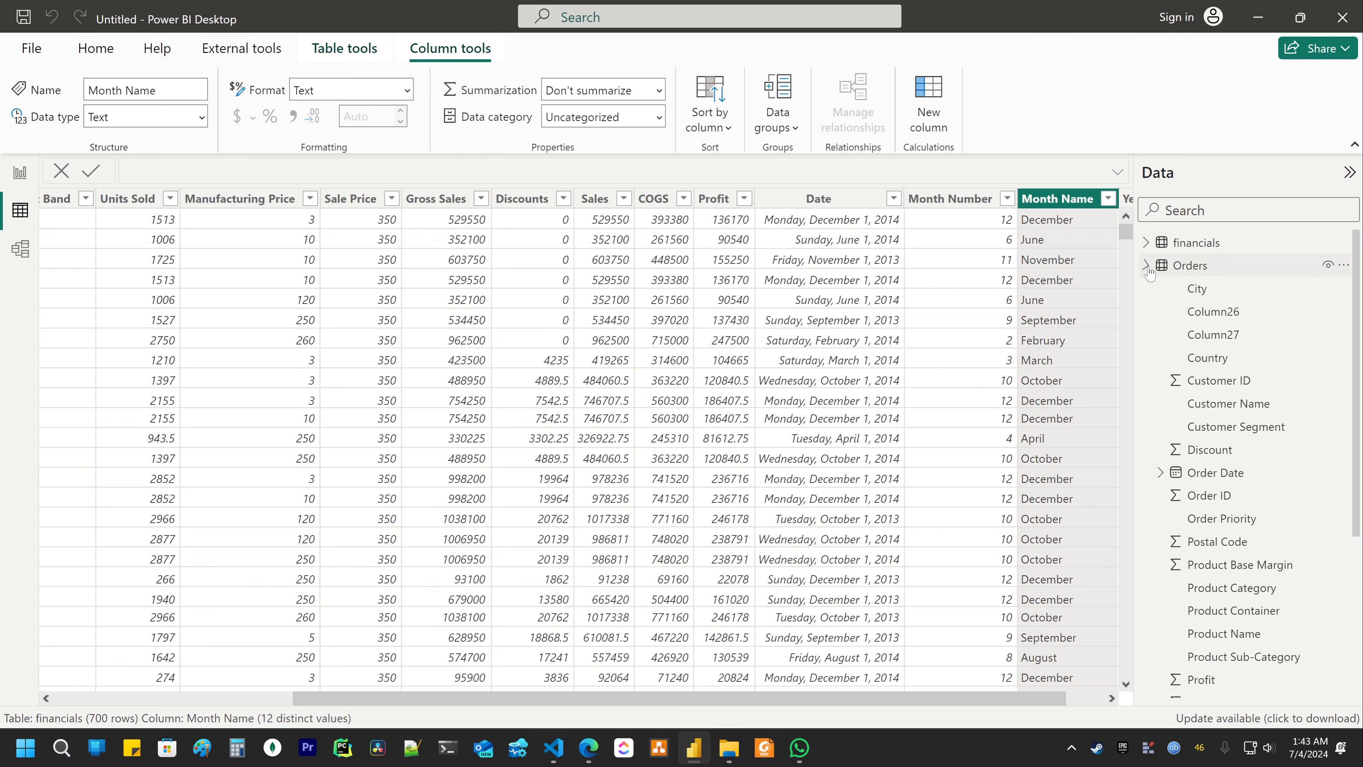
pyautogui.click(1224, 268)
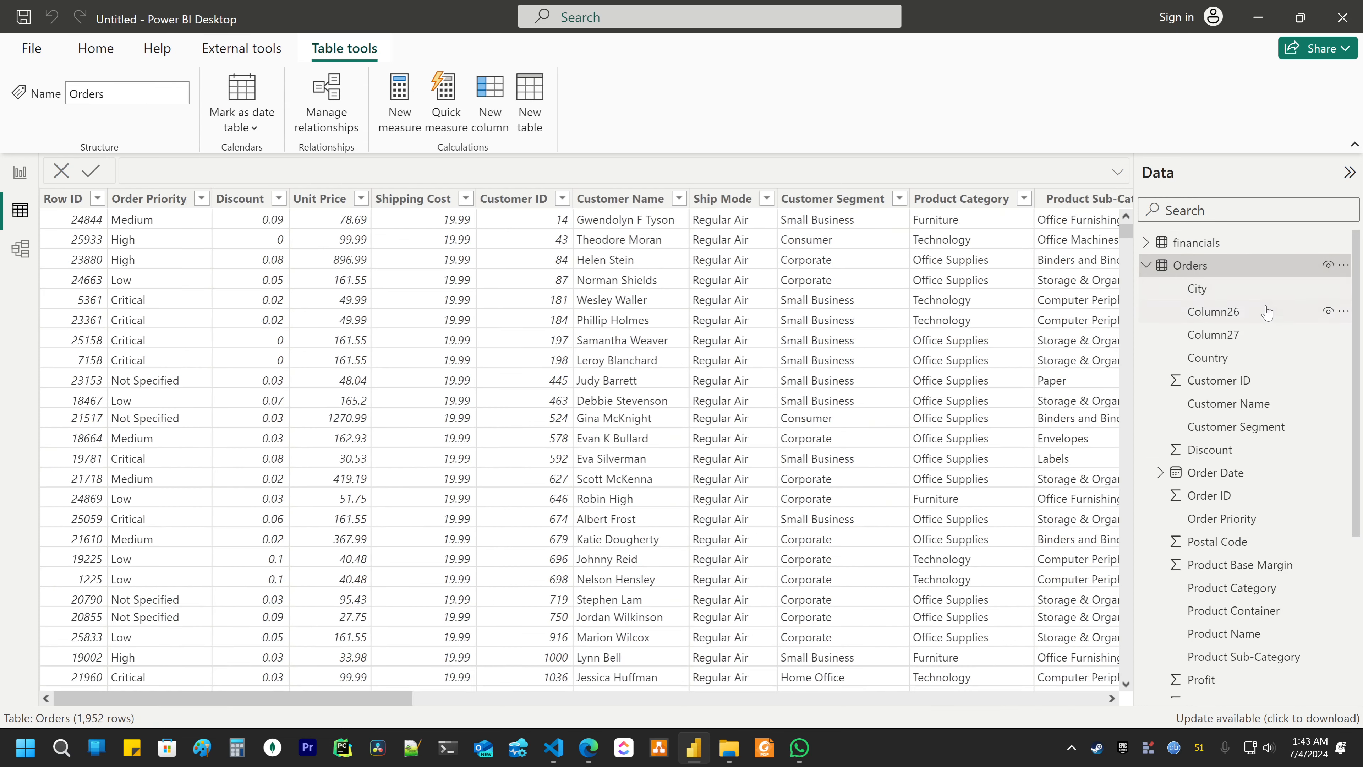
pyautogui.scroll(-4, 1247, 338)
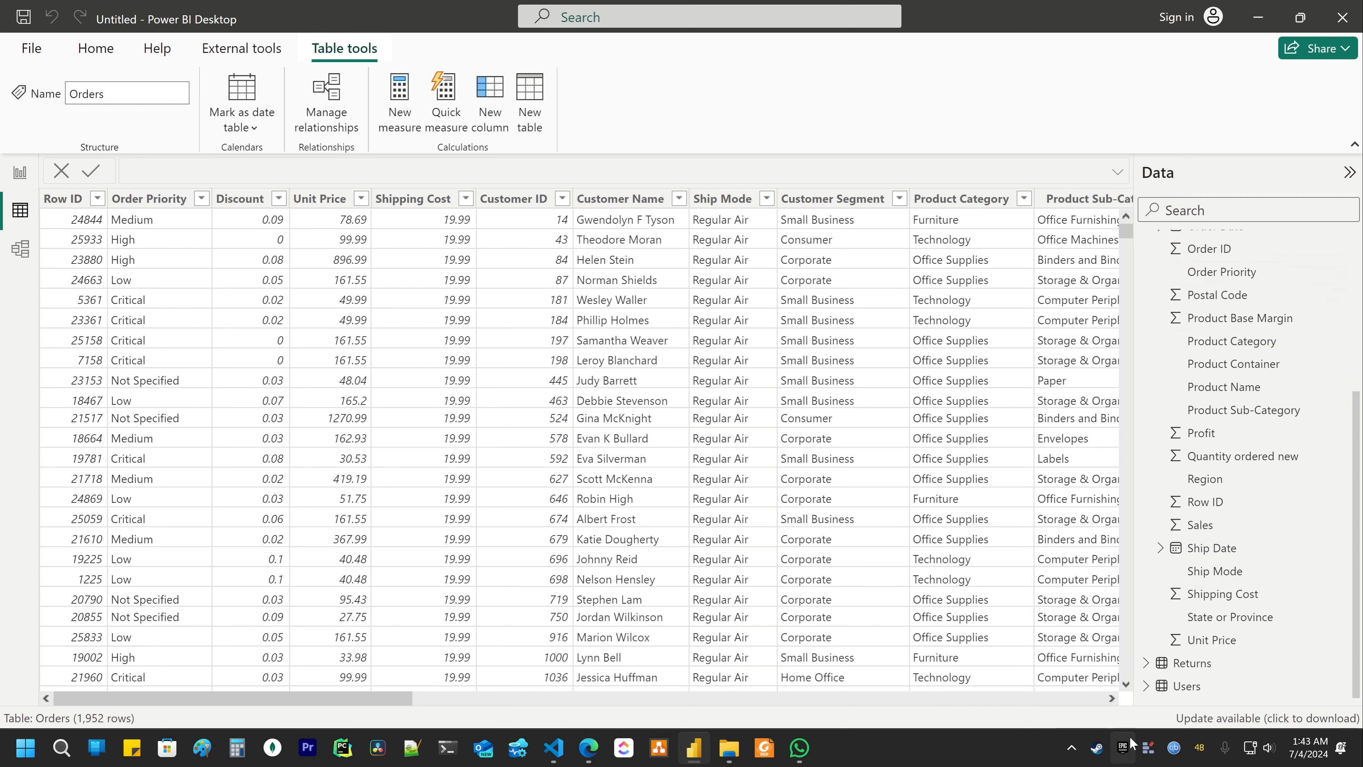
pyautogui.click(1147, 662)
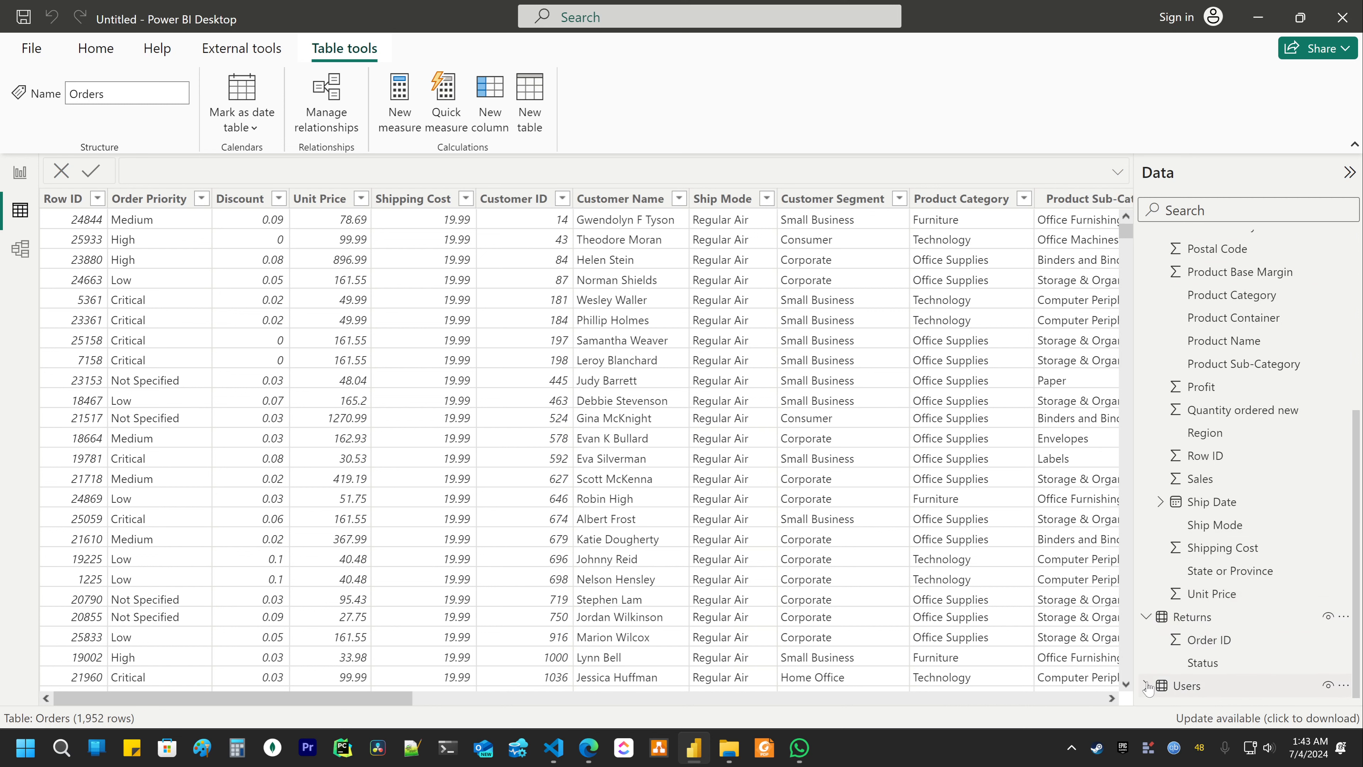
pyautogui.click(1147, 686)
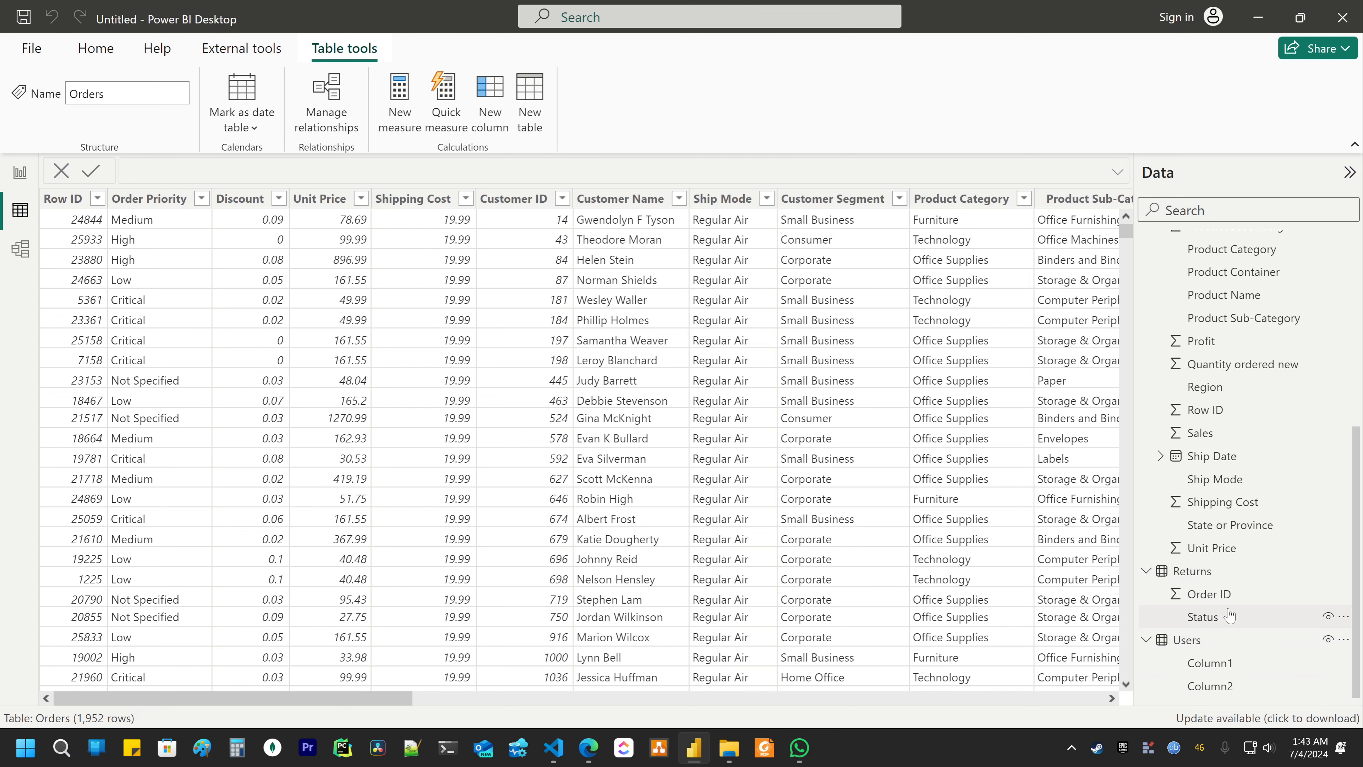
pyautogui.click(1213, 640)
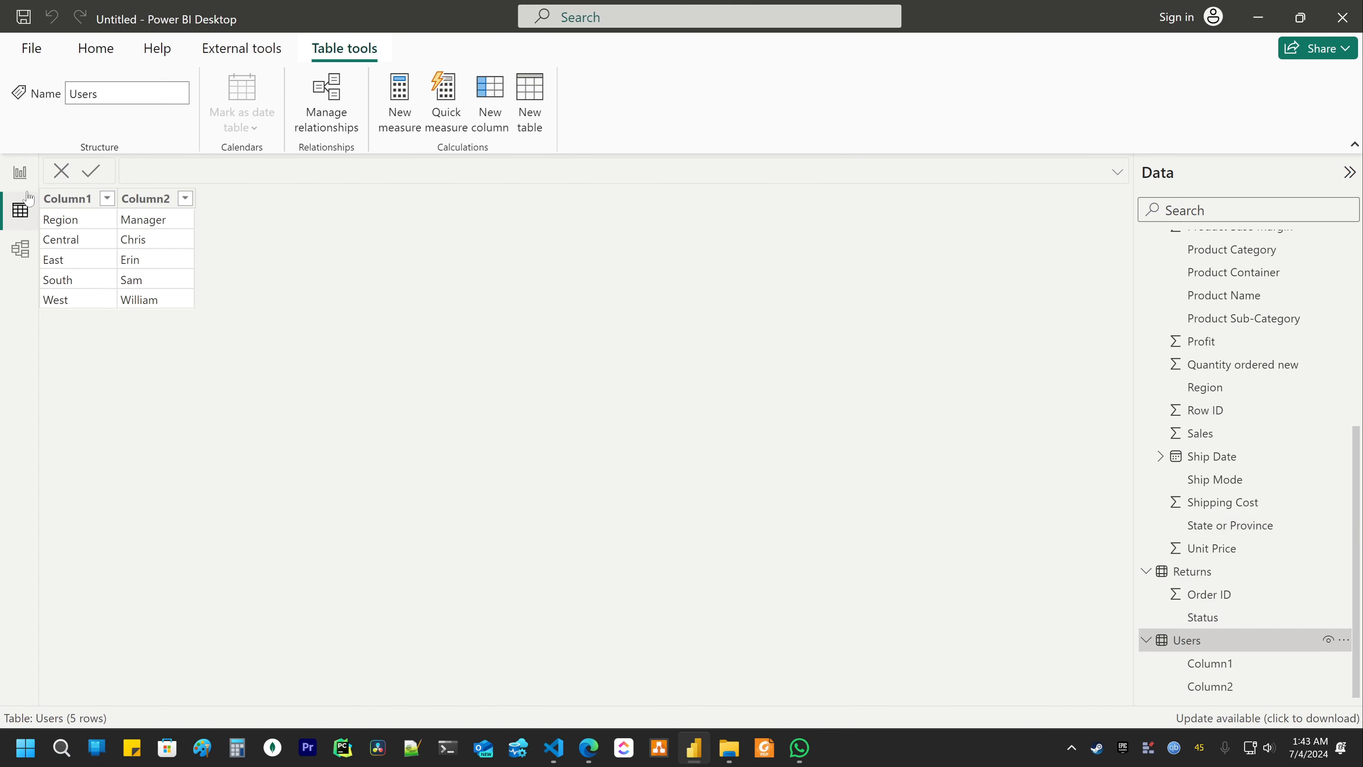
# Inspect the Users table's Column1 and Column2 in Model view and compare their headers with the first row in Table view
pyautogui.click(20, 173)
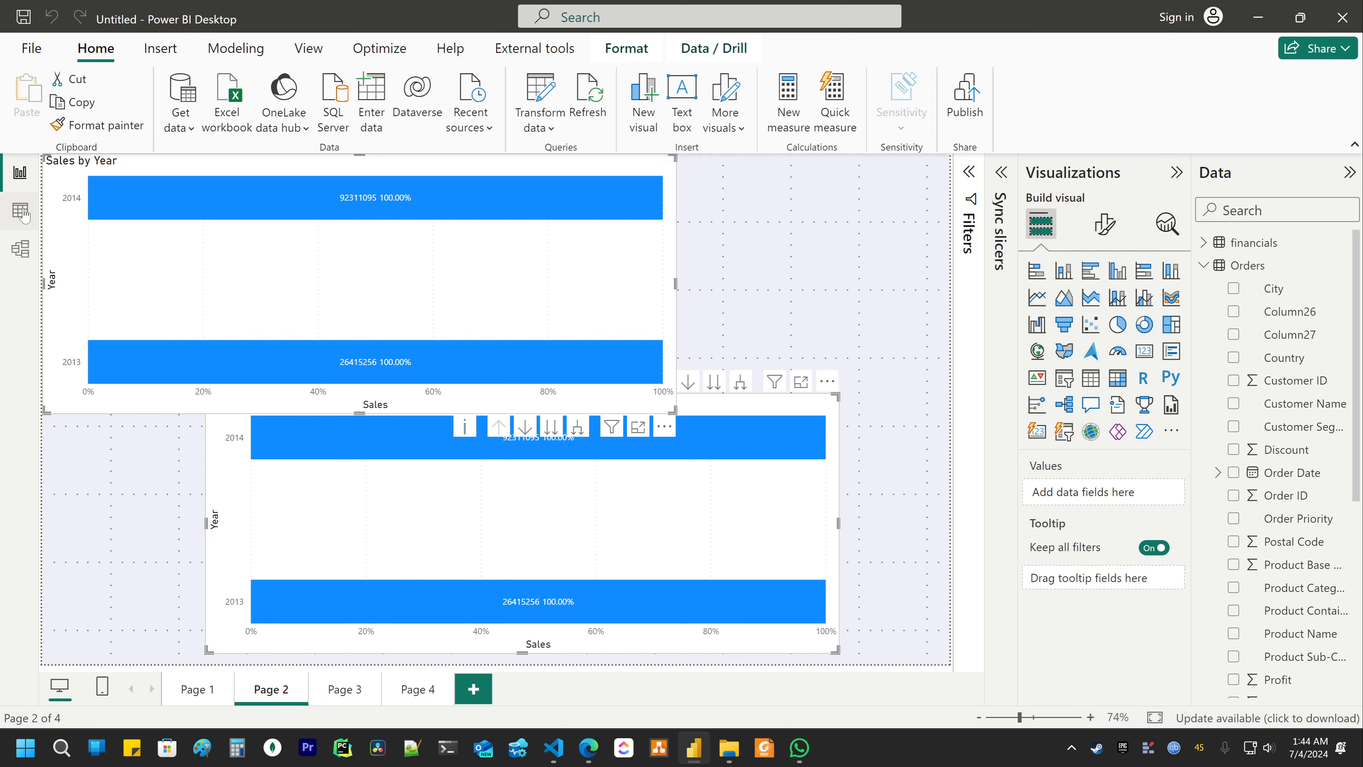
pyautogui.click(20, 250)
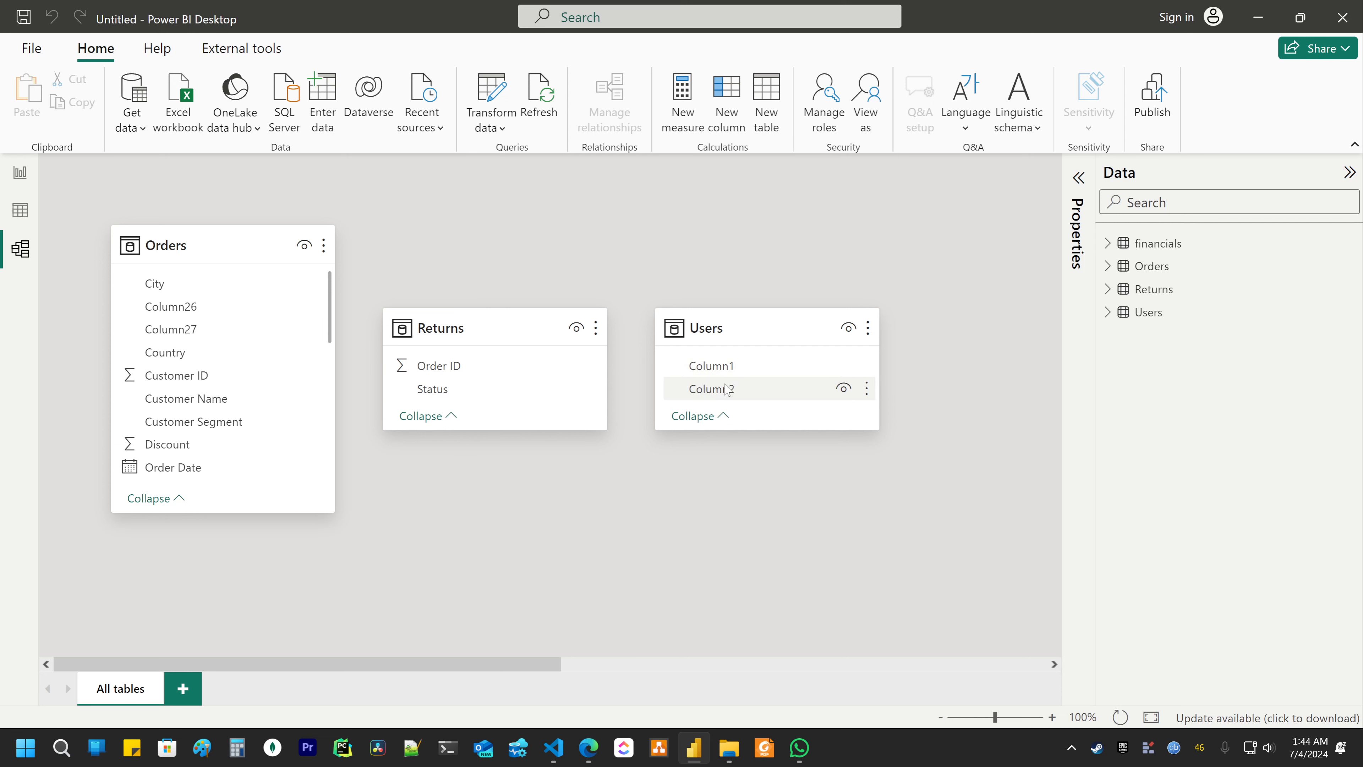
pyautogui.click(722, 371)
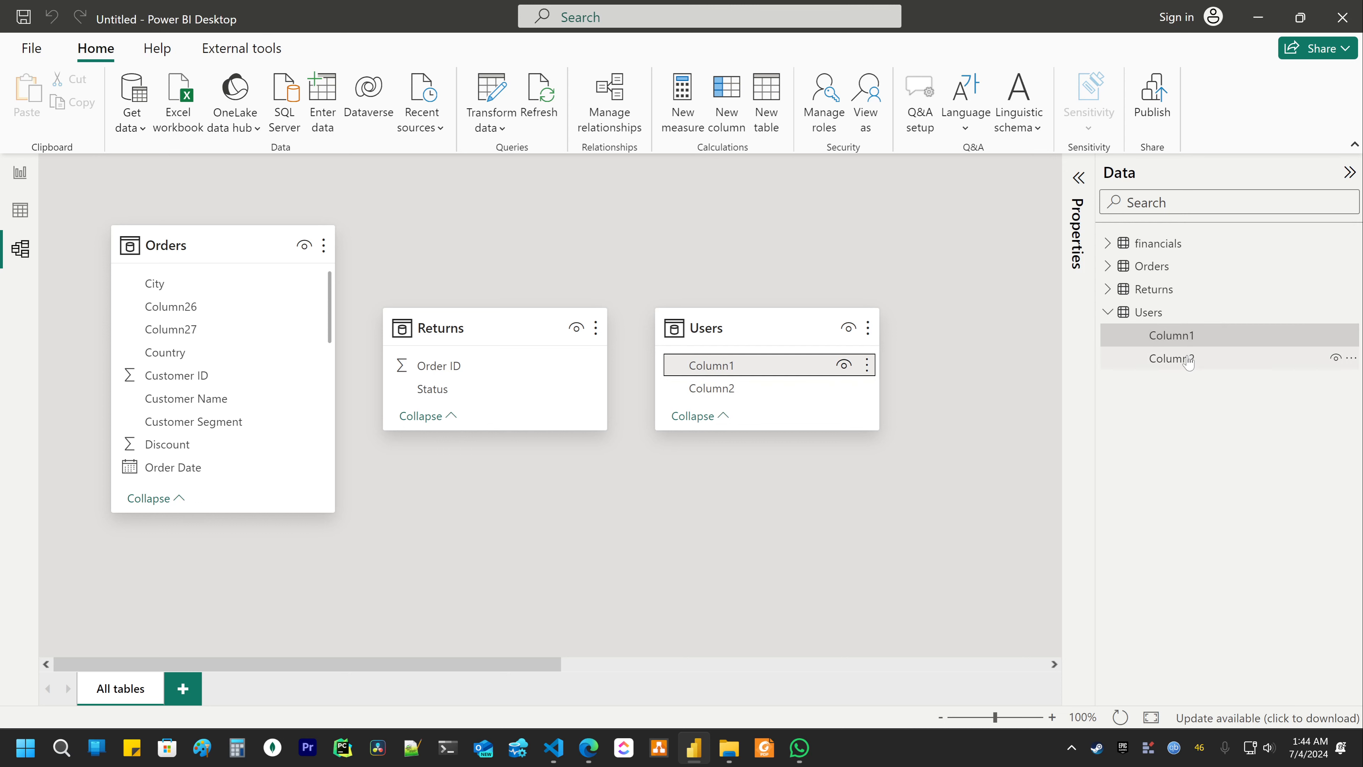
pyautogui.click(1177, 360)
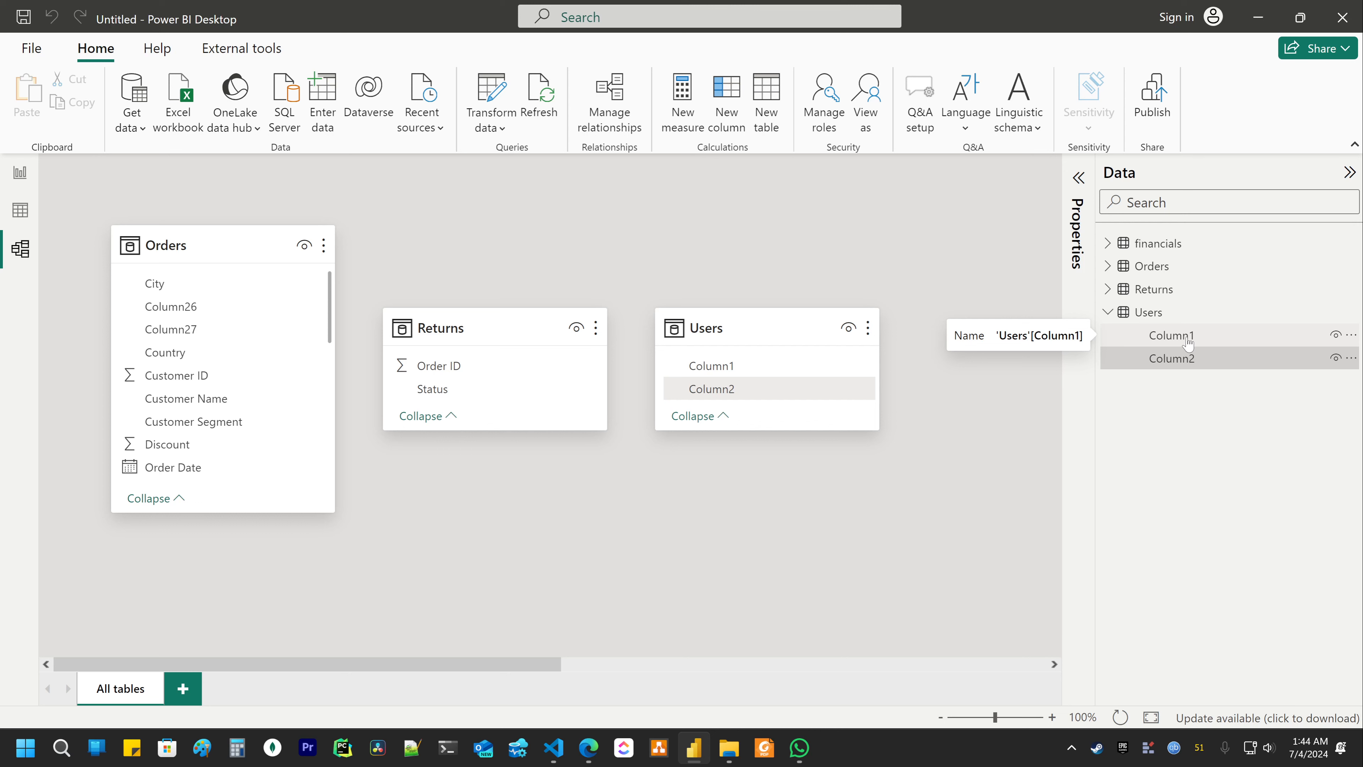
pyautogui.click(20, 210)
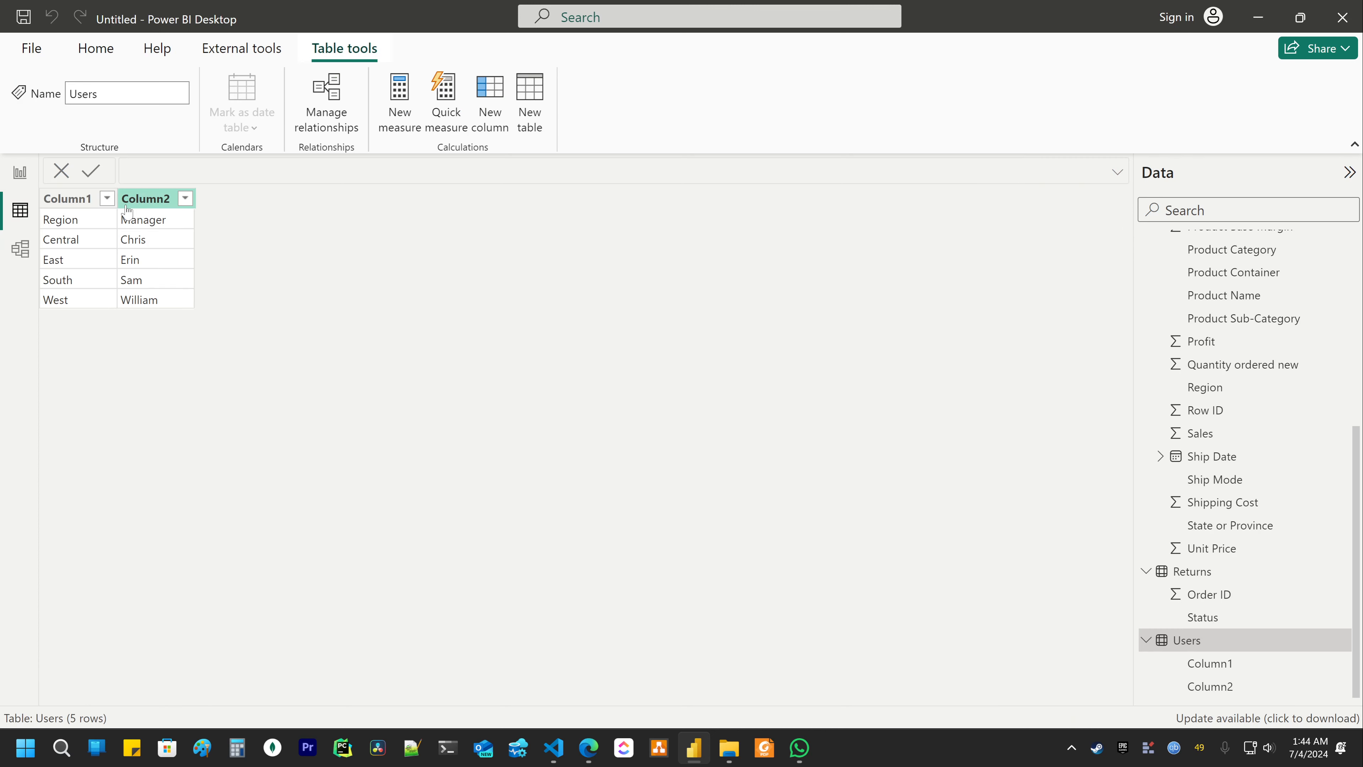
pyautogui.click(1211, 664)
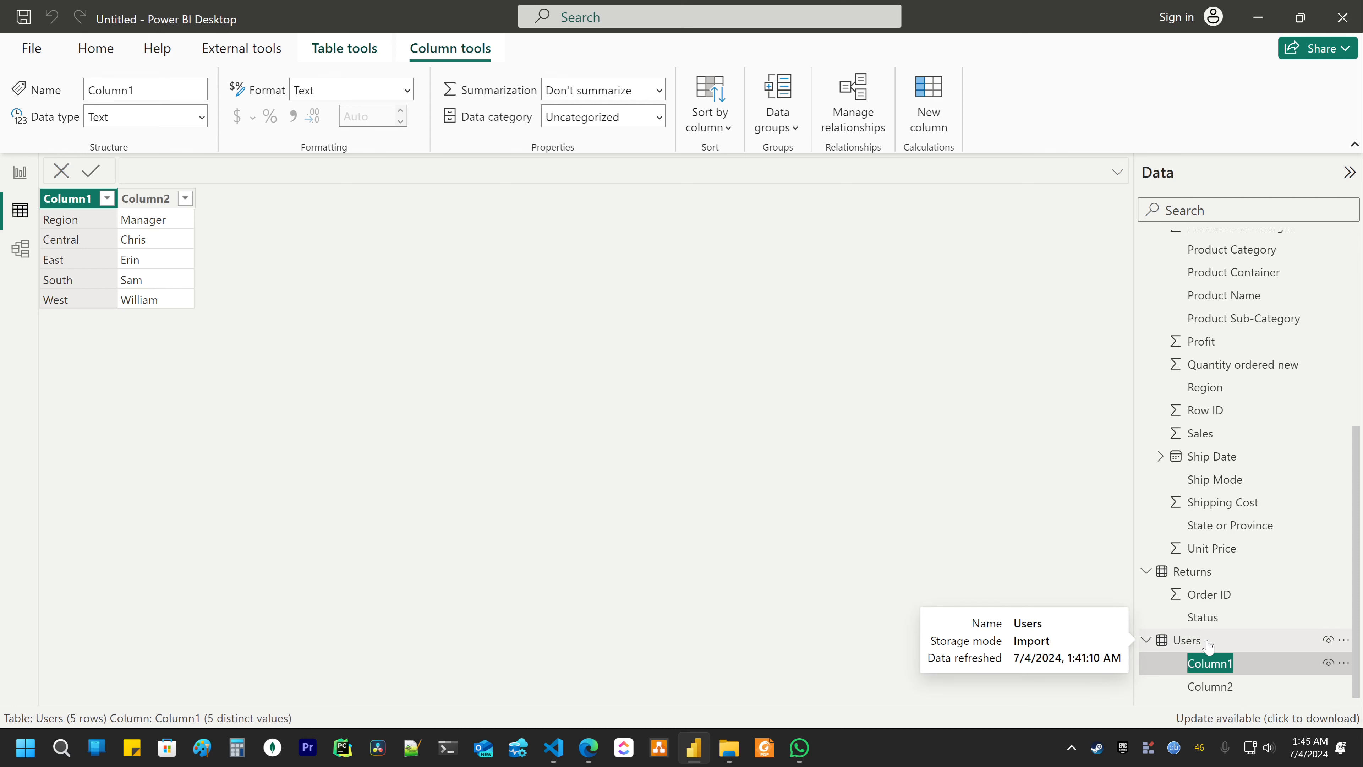
pyautogui.click(57, 225)
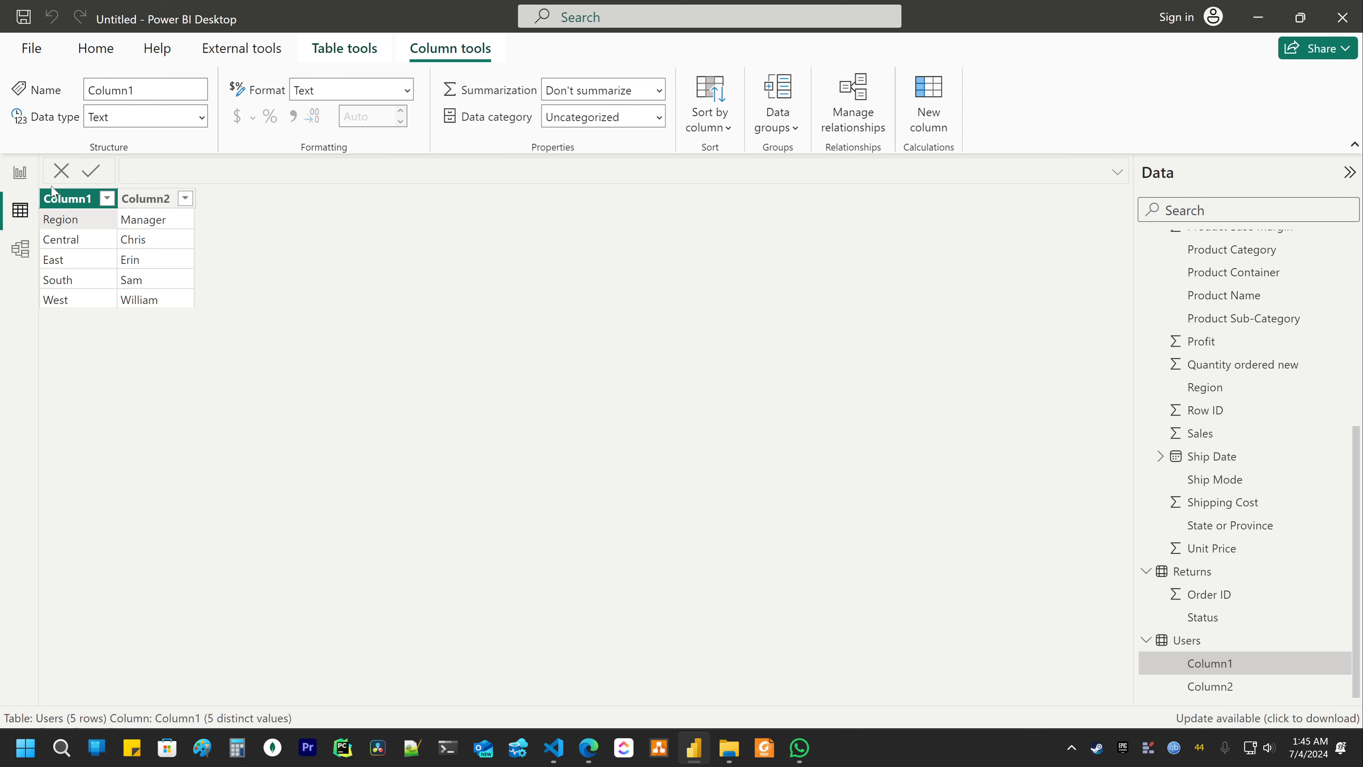
pyautogui.click(25, 173)
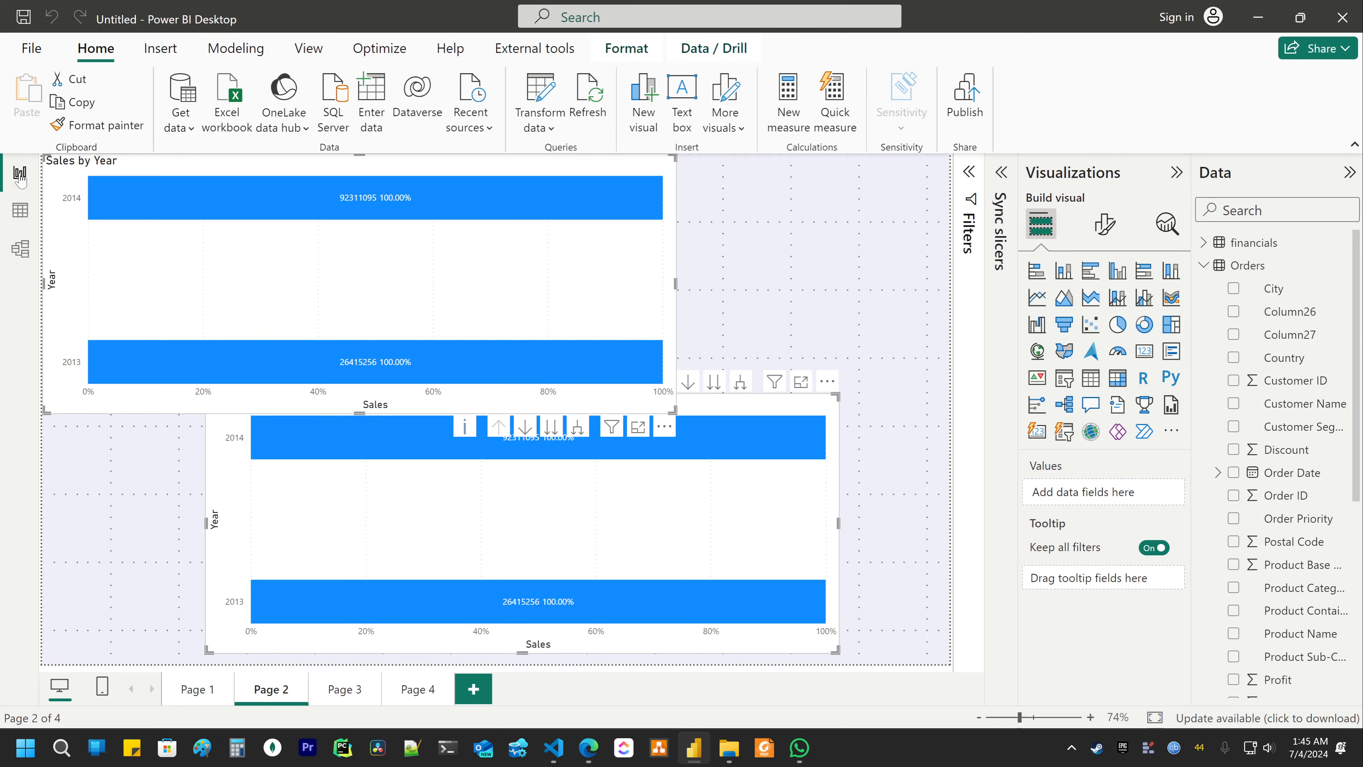
# Open the data for transformation in a maximized Power Query Editor and select the Users query
pyautogui.click(656, 237)
pyautogui.click(534, 97)
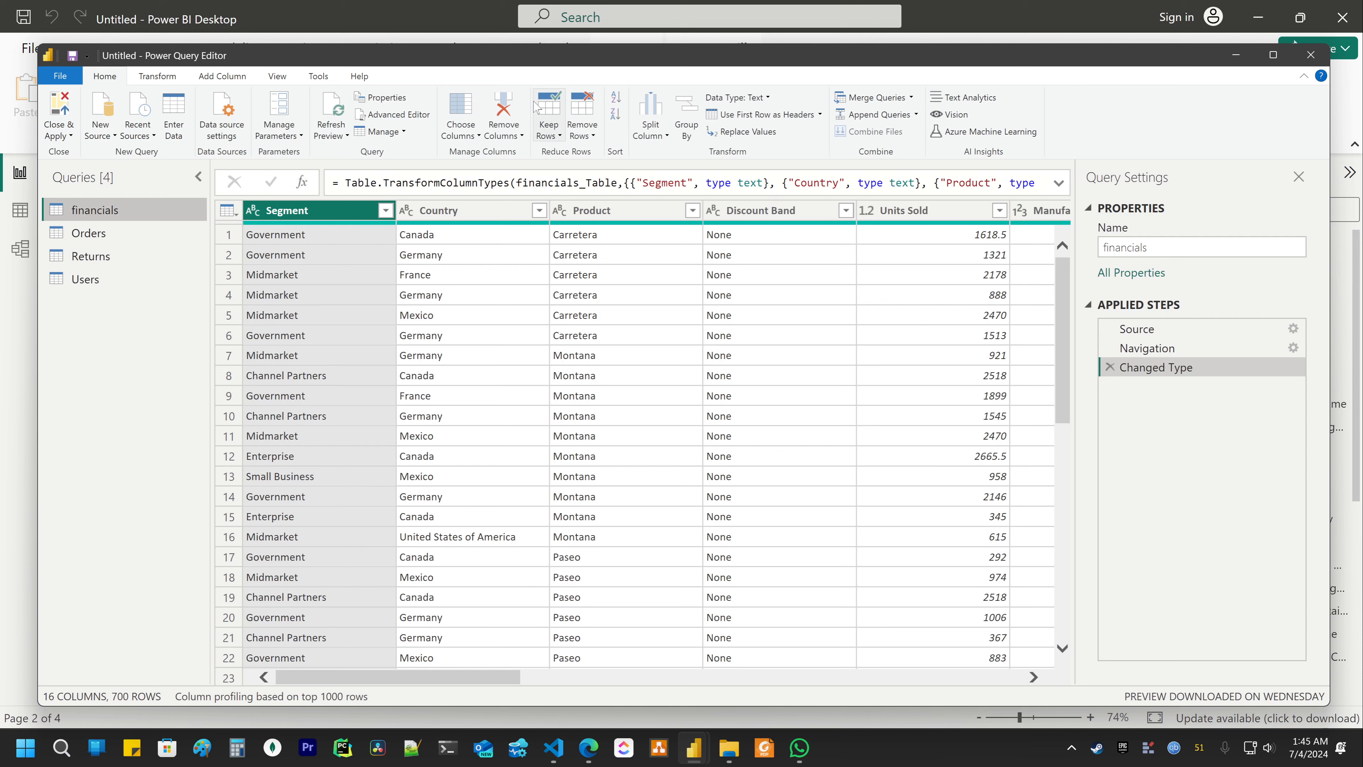
pyautogui.doubleClick(626, 59)
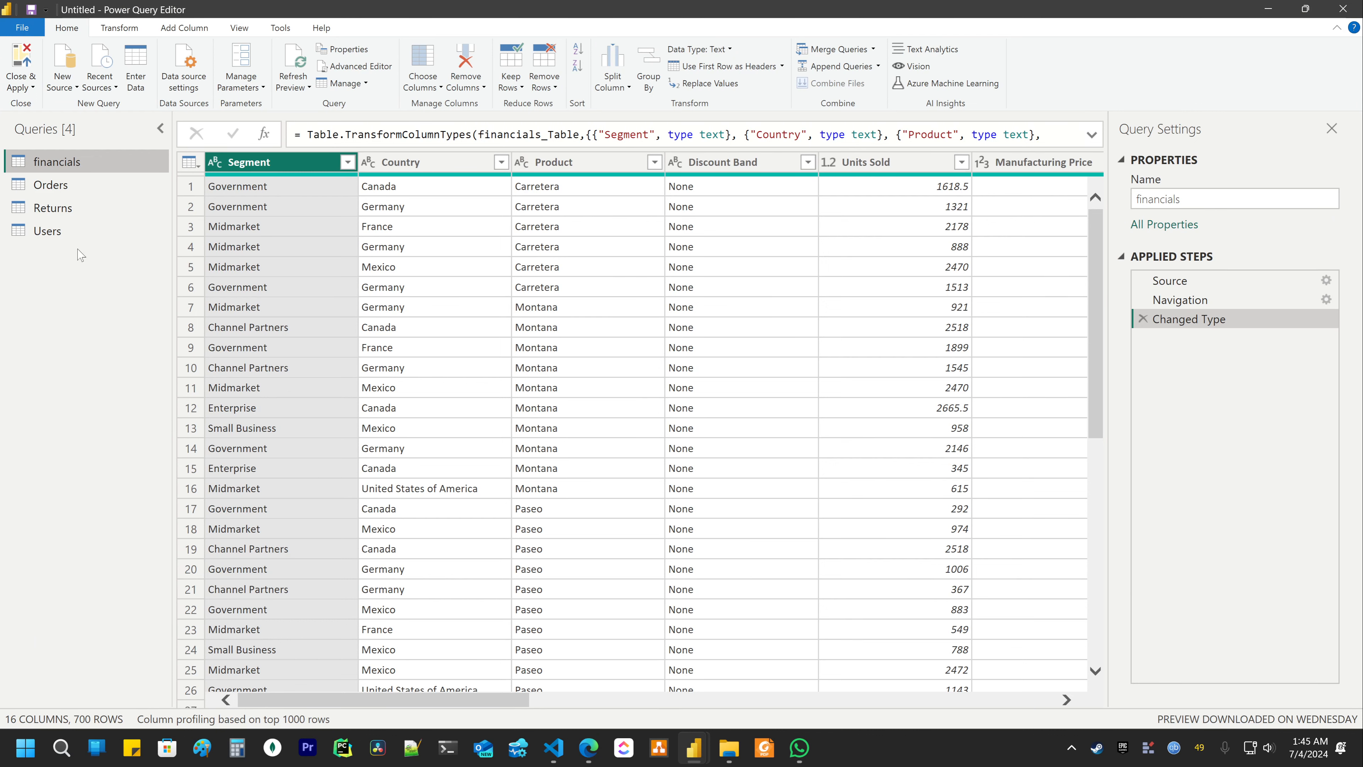
pyautogui.click(48, 237)
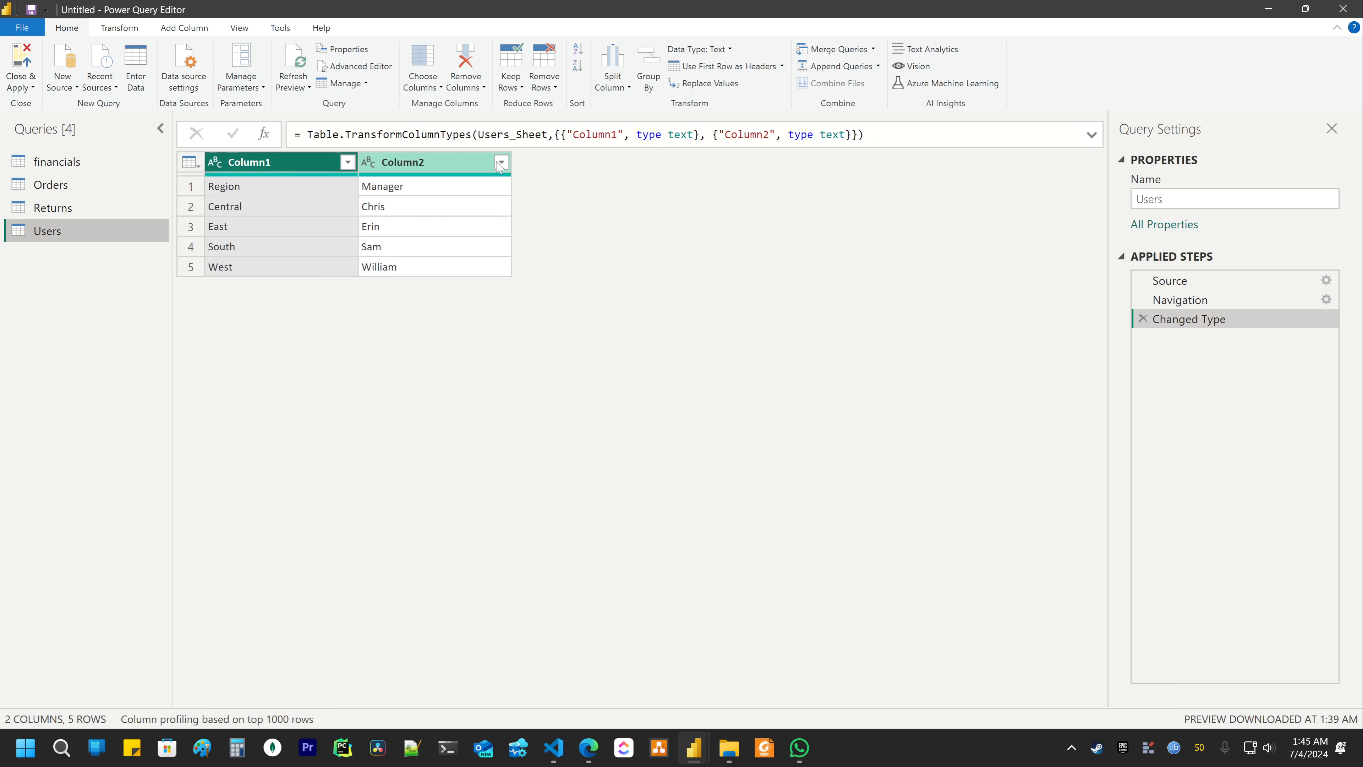
# Promote the first row of the Users query to column headers for both columns
pyautogui.keyDown('ctrl'); pyautogui.click(486, 163); pyautogui.keyUp('ctrl')
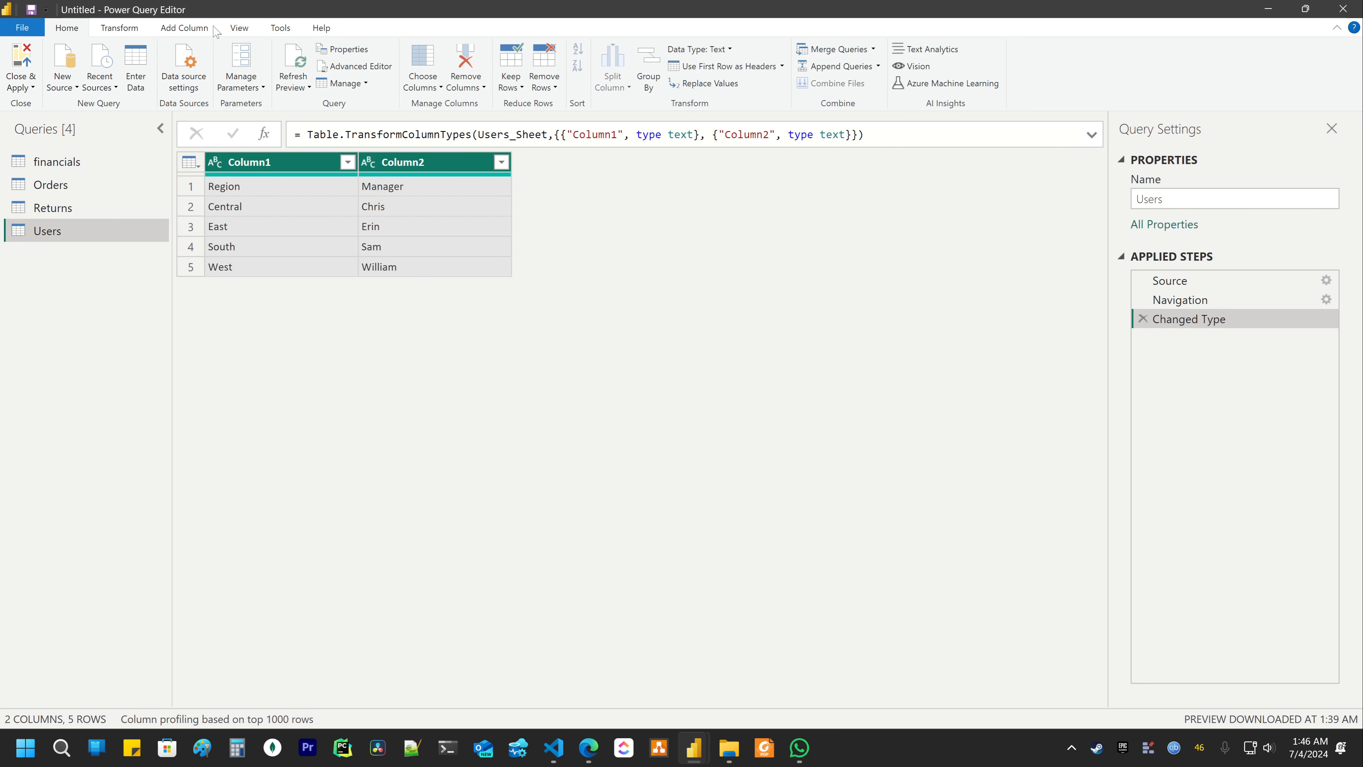
pyautogui.click(124, 31)
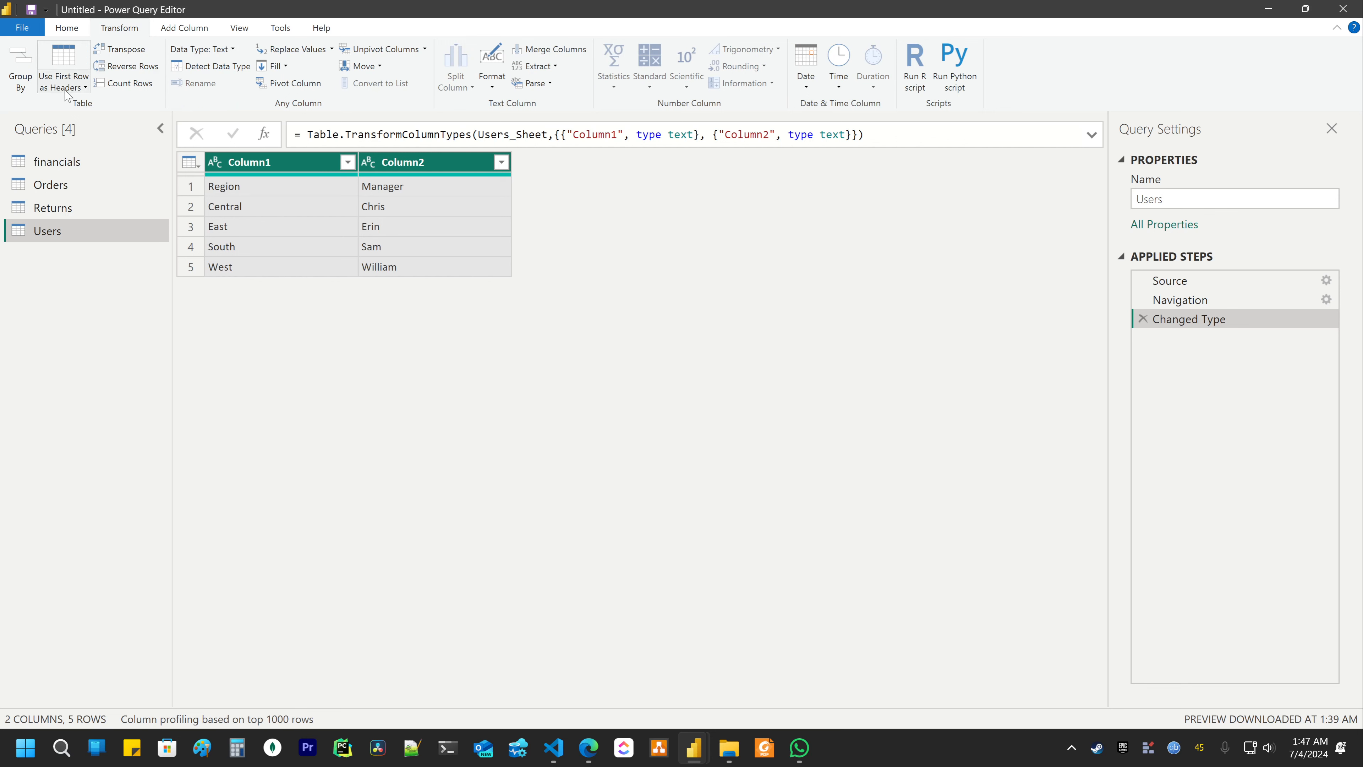
pyautogui.click(85, 88)
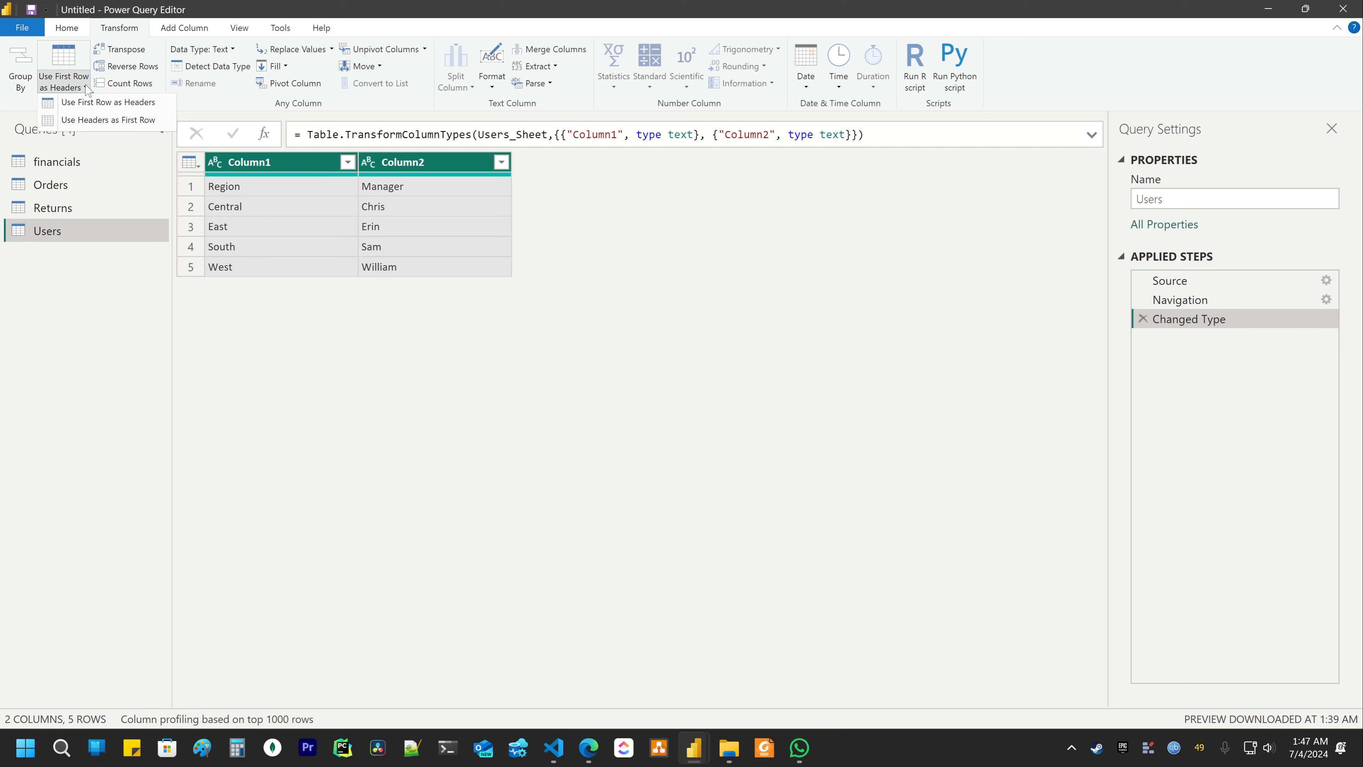
pyautogui.click(74, 103)
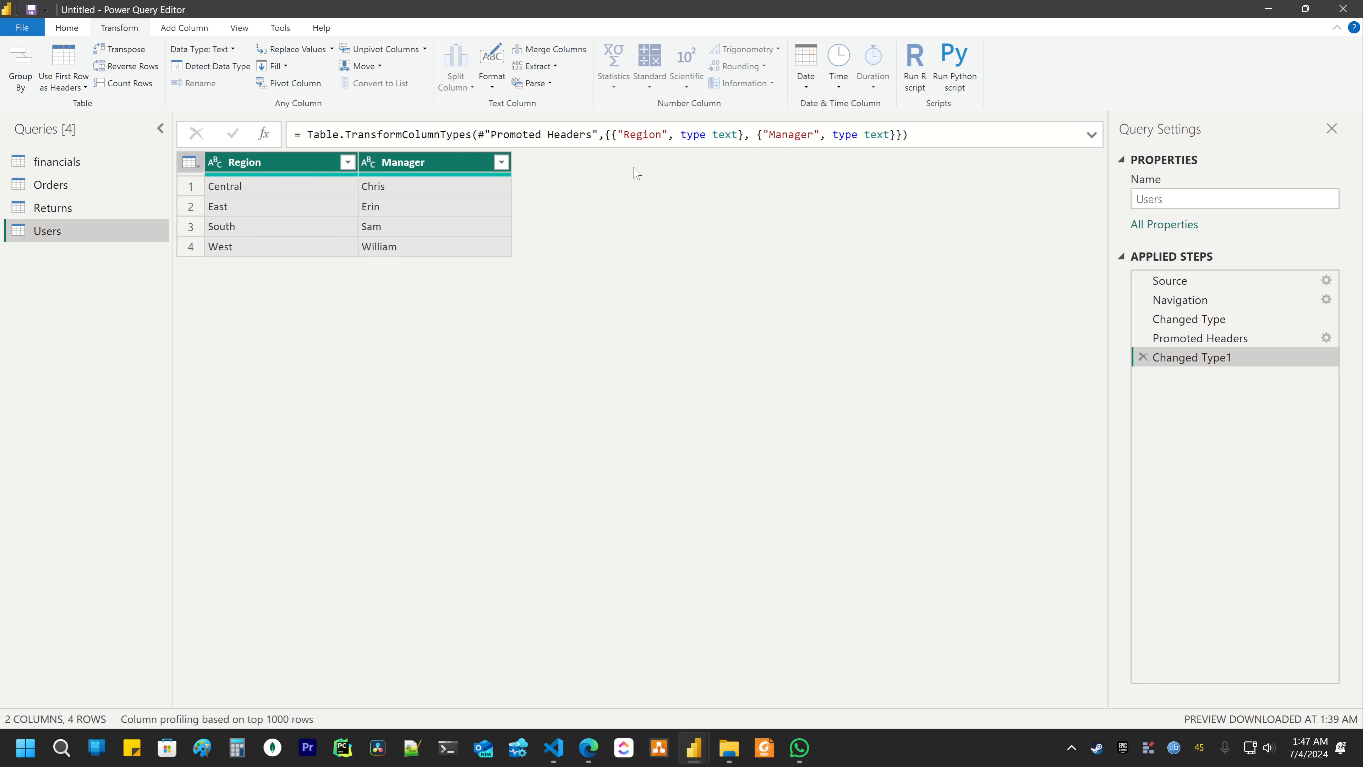
pyautogui.click(68, 29)
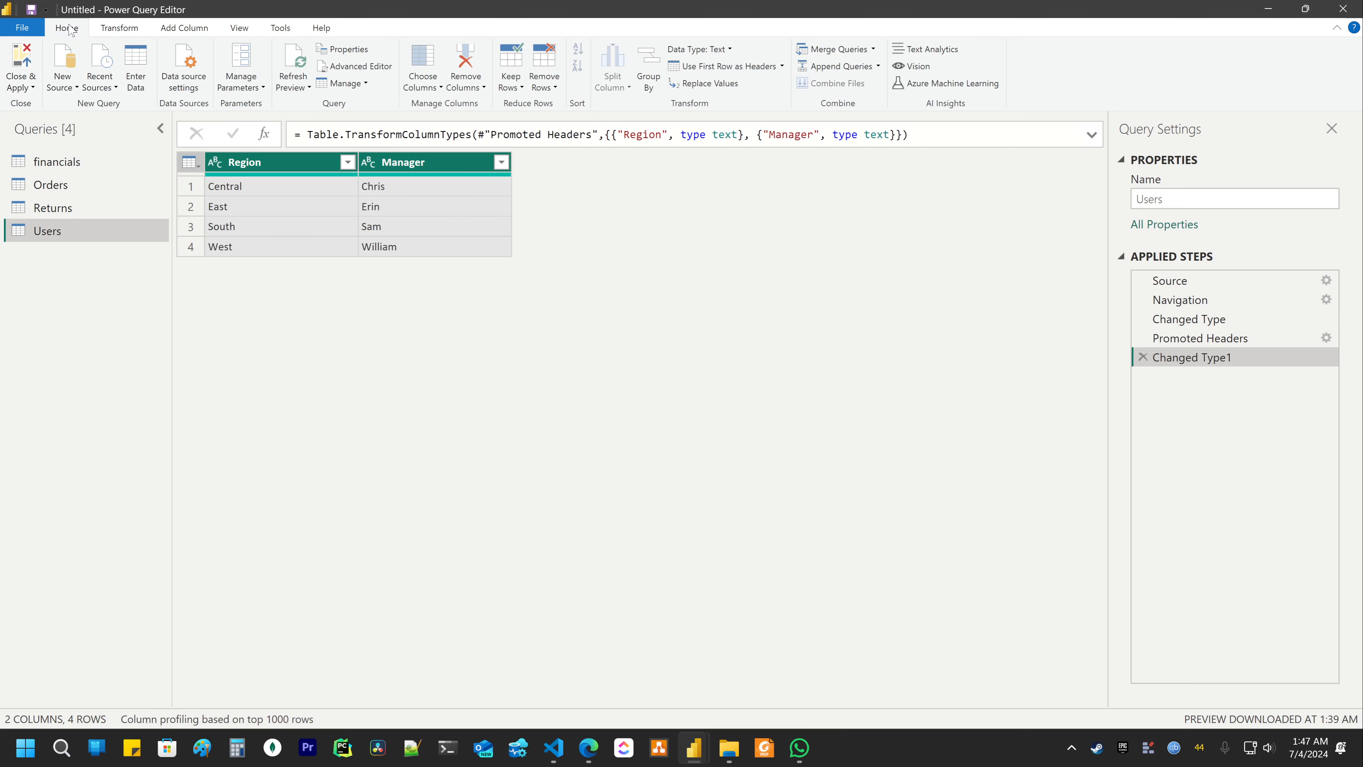
# Apply the query changes, close Power Query, and check the Users table's headers in Table view
pyautogui.click(21, 63)
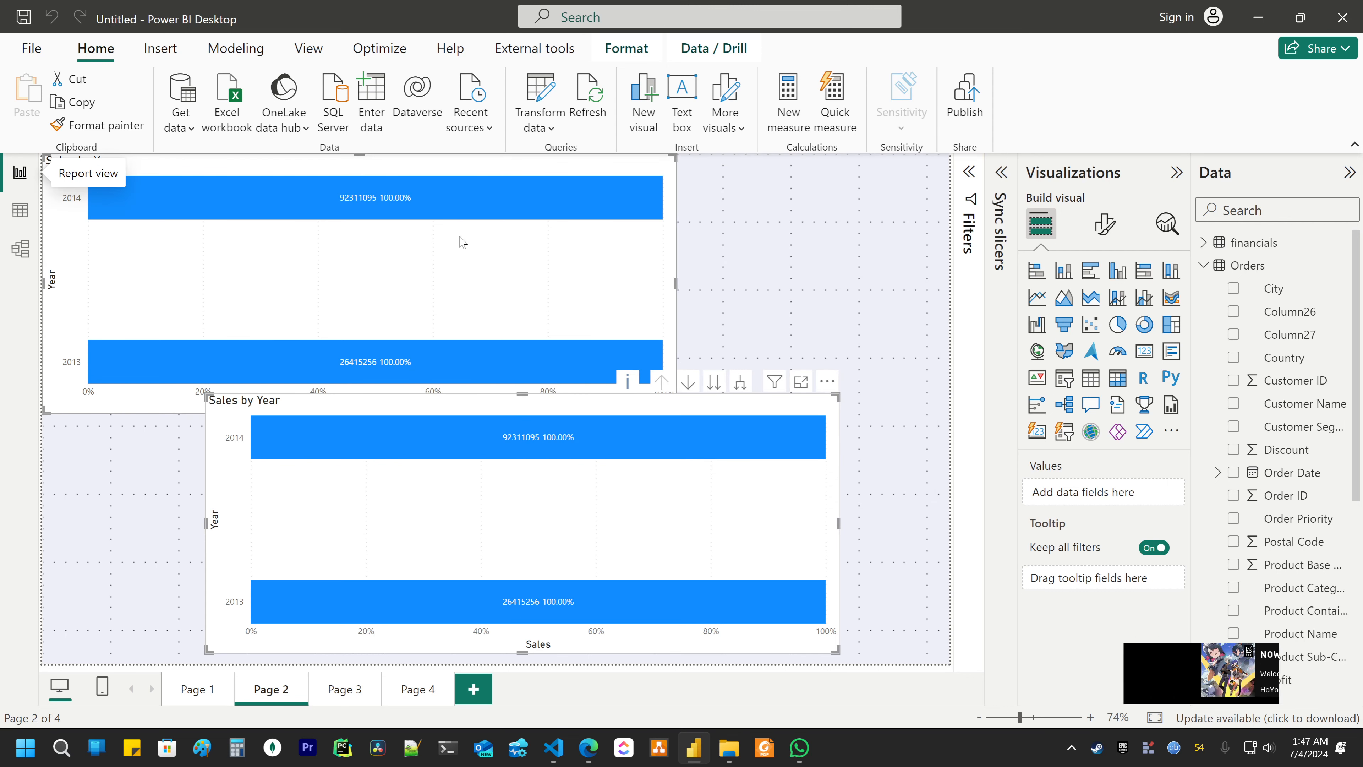
pyautogui.click(28, 212)
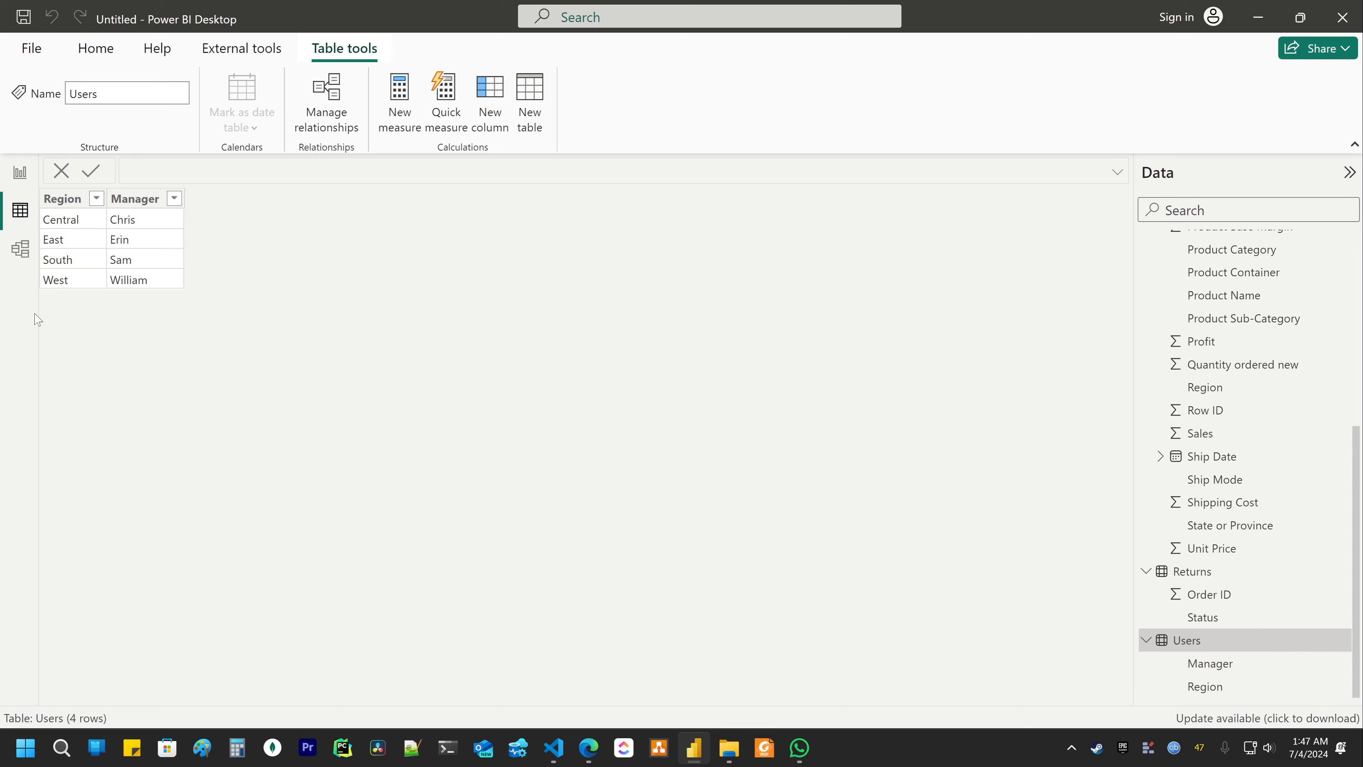
# Rearrange the Model view diagram so the Users table sits beside Orders, with Returns on the far side of Users
pyautogui.click(20, 250)
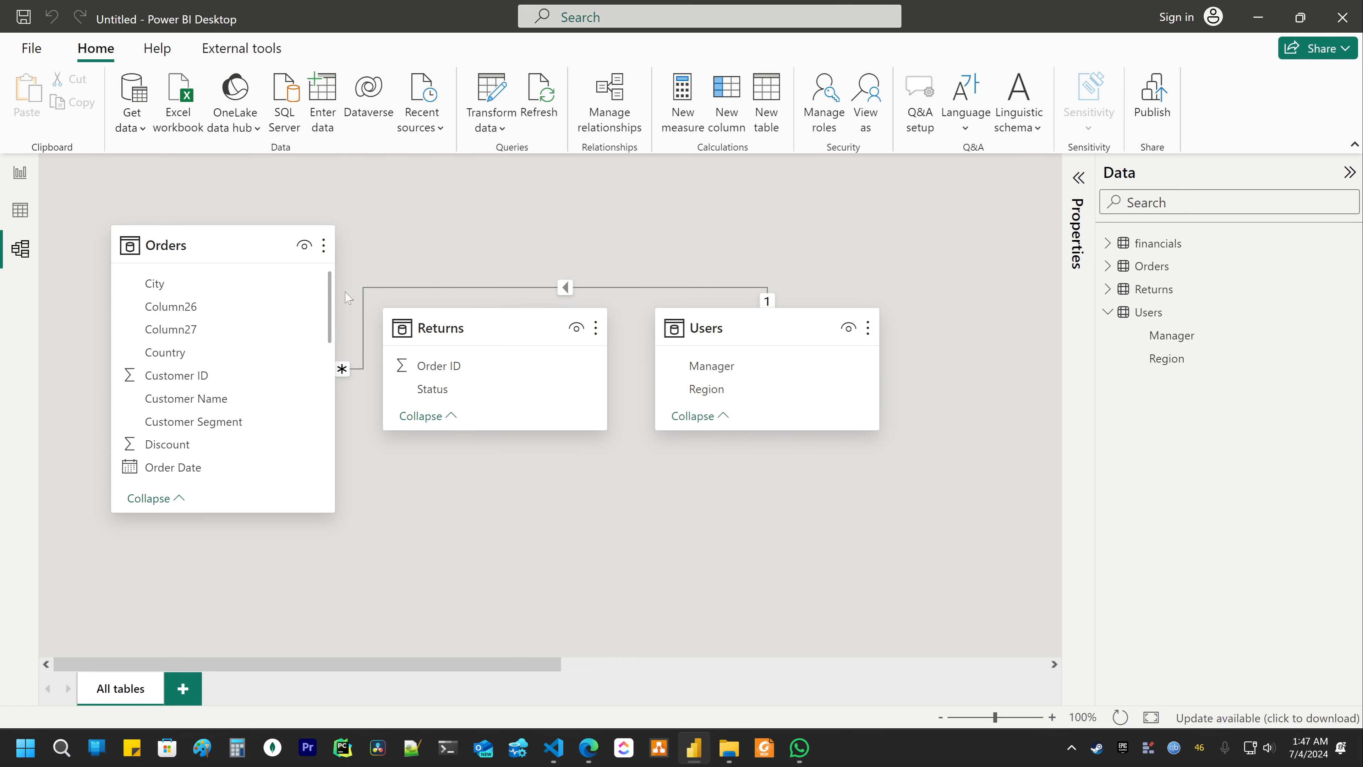
pyautogui.moveTo(495, 325)
pyautogui.moveTo(495, 325); pyautogui.dragTo(897, 506)
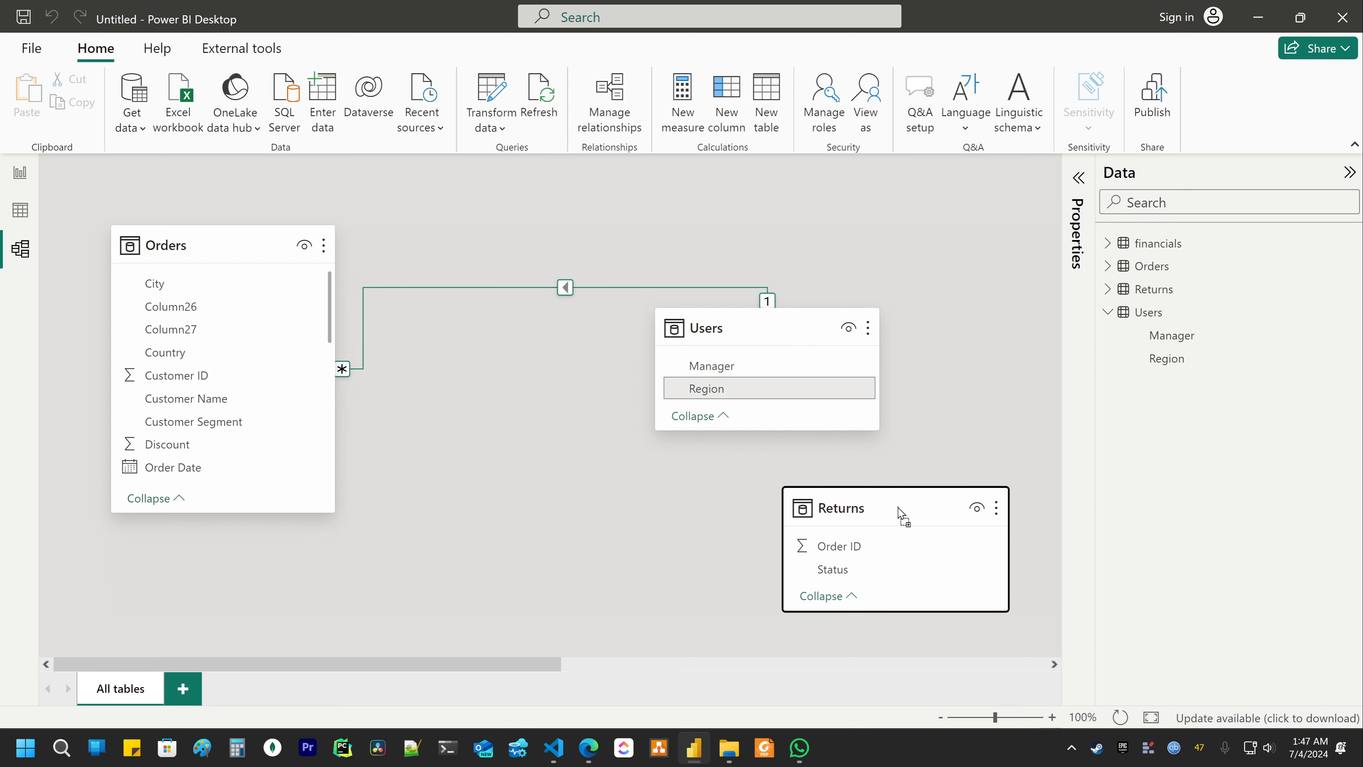
pyautogui.moveTo(758, 324); pyautogui.dragTo(629, 333)
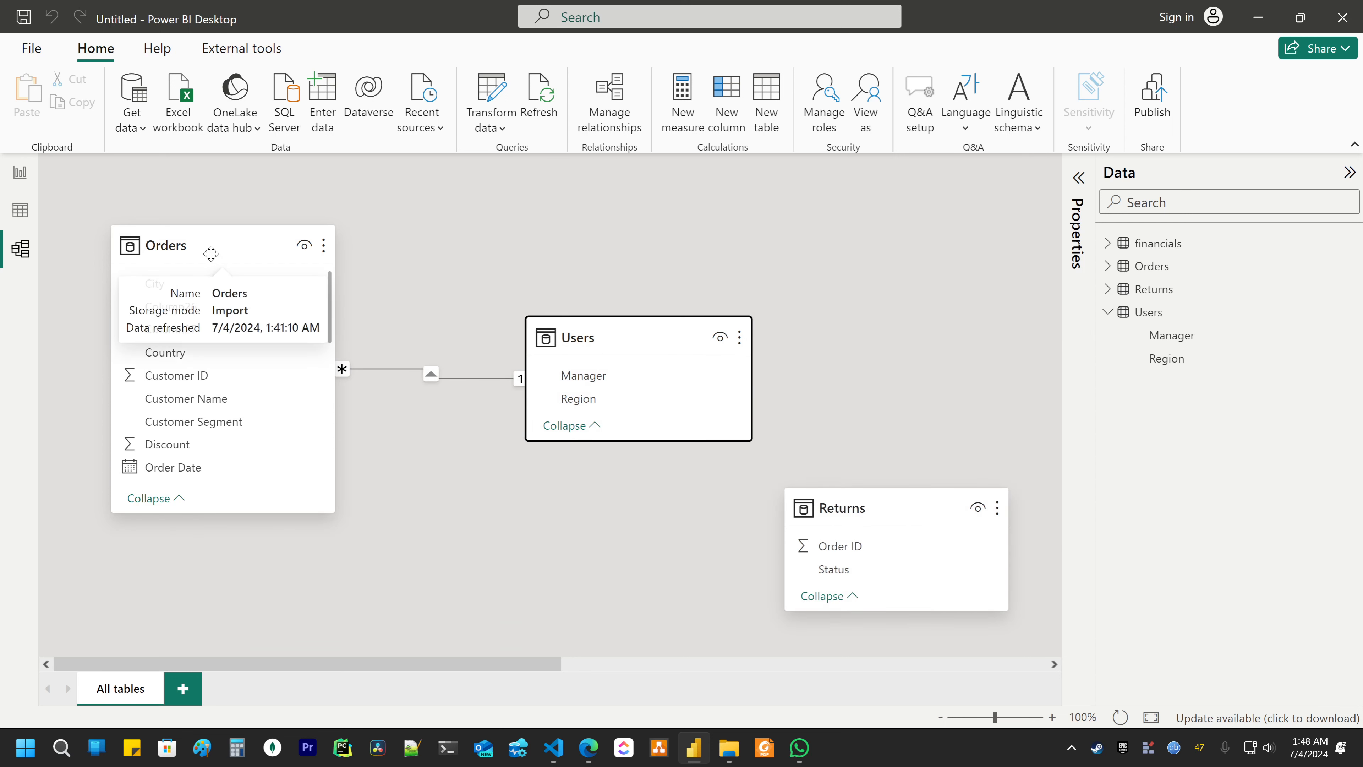
pyautogui.moveTo(817, 542); pyautogui.dragTo(826, 385)
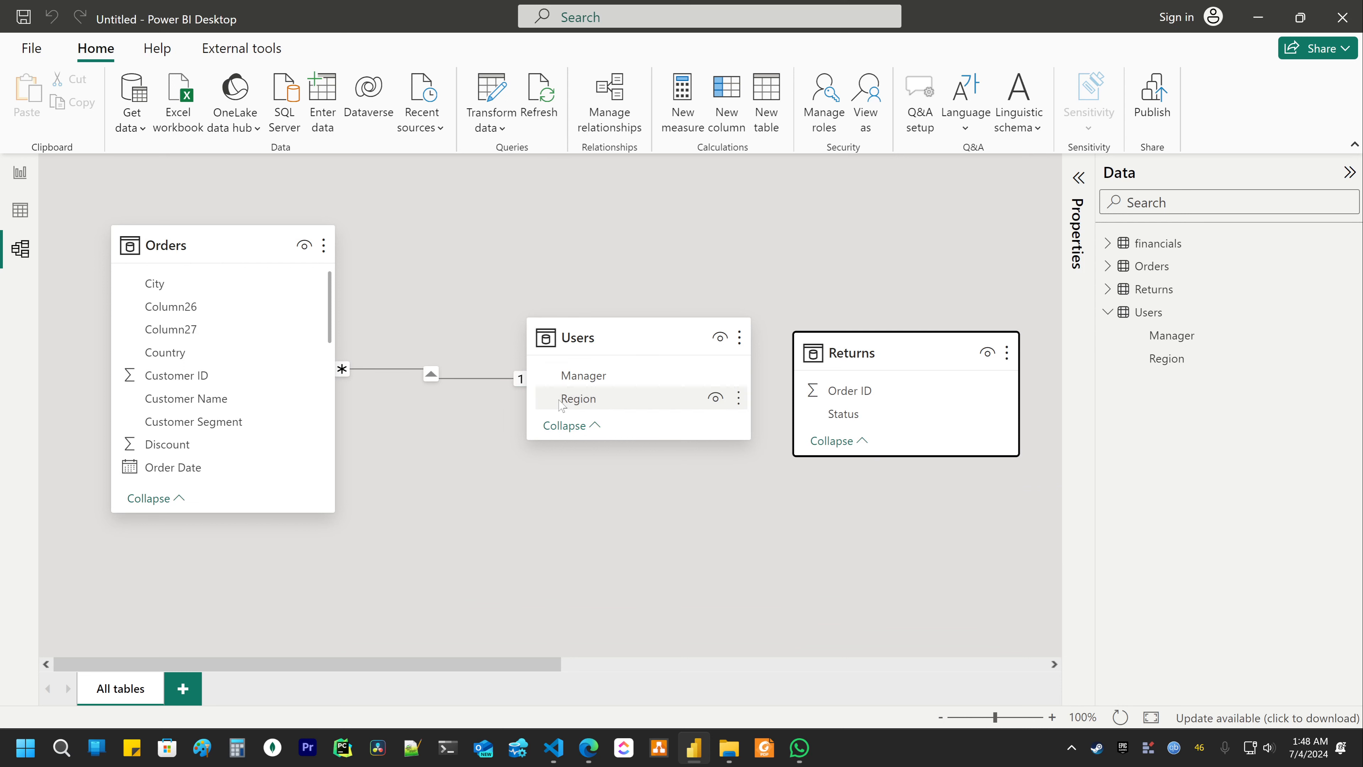
# Examine the Region field in the Orders and Users tables and the relationship linking the two tables
pyautogui.scroll(-5, 215, 400)
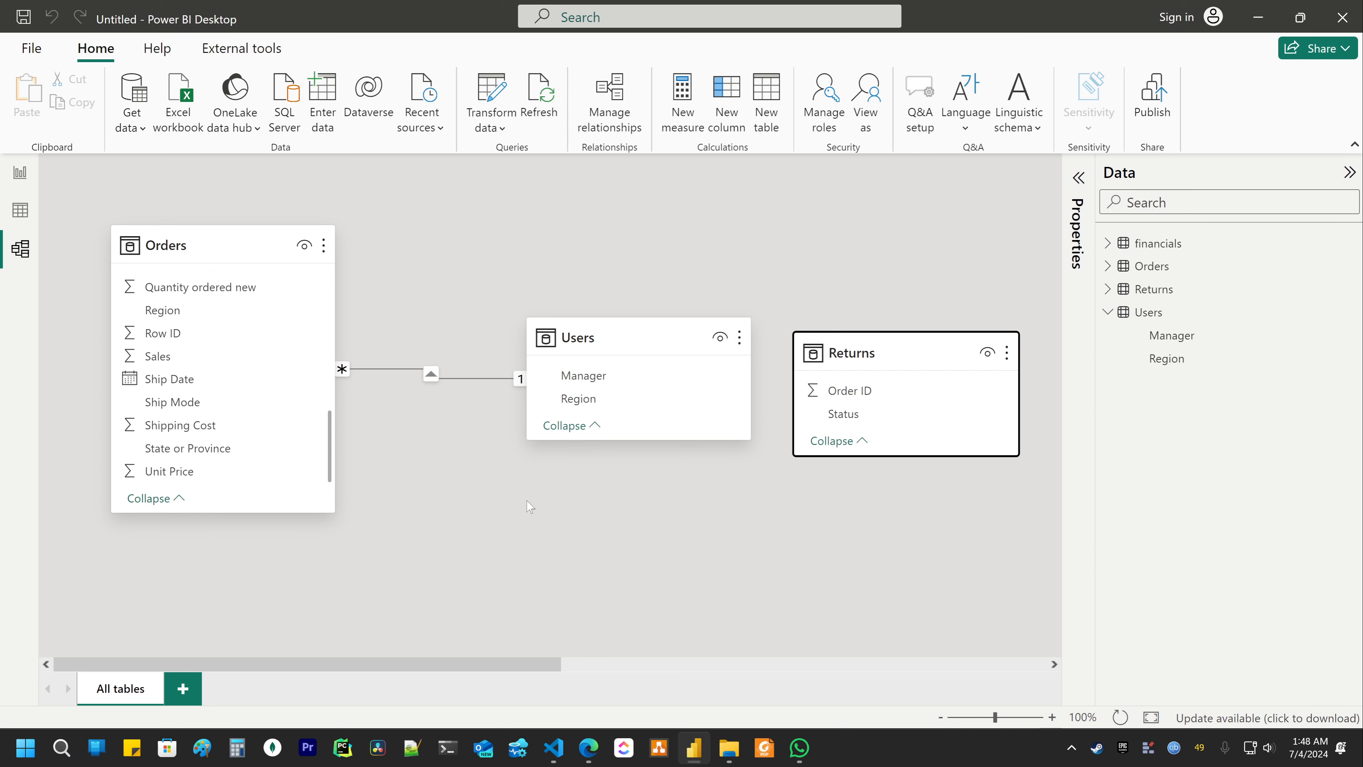
pyautogui.click(591, 339)
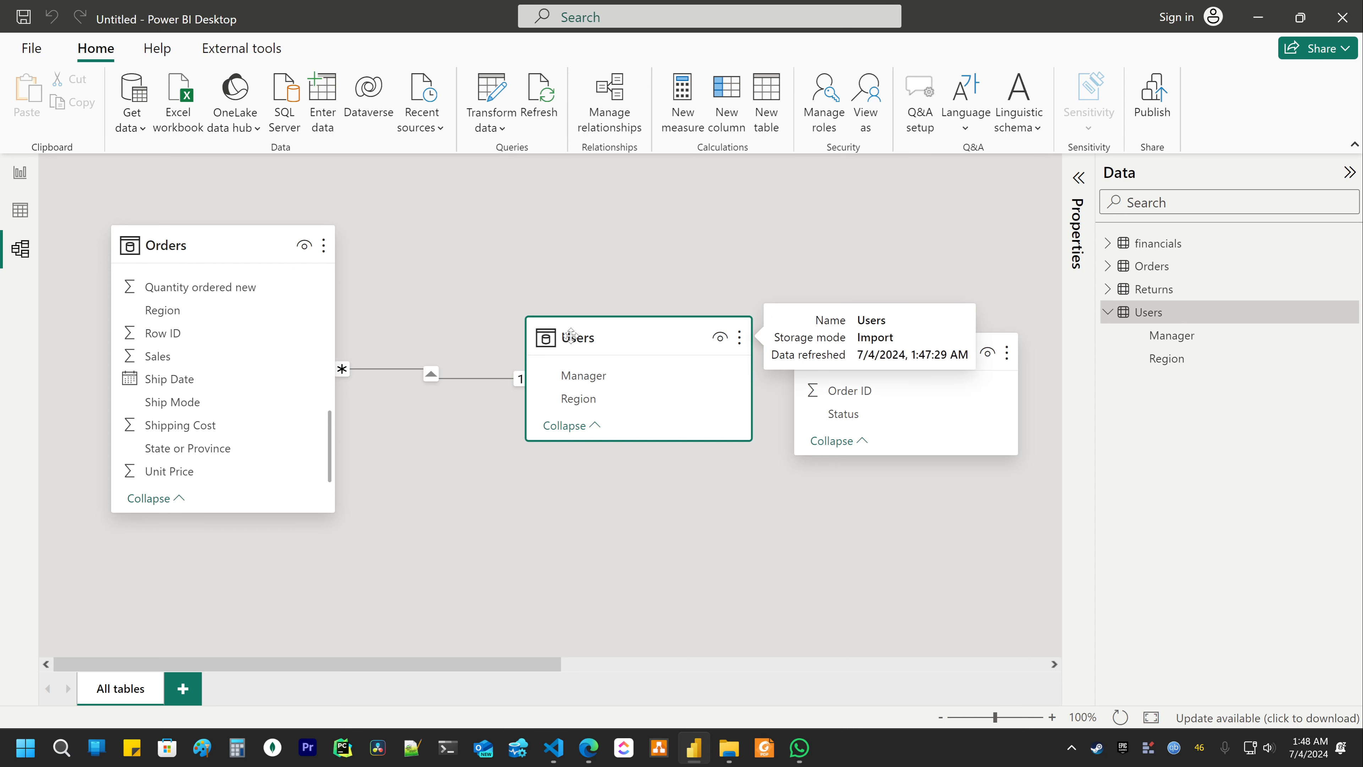
pyautogui.click(197, 253)
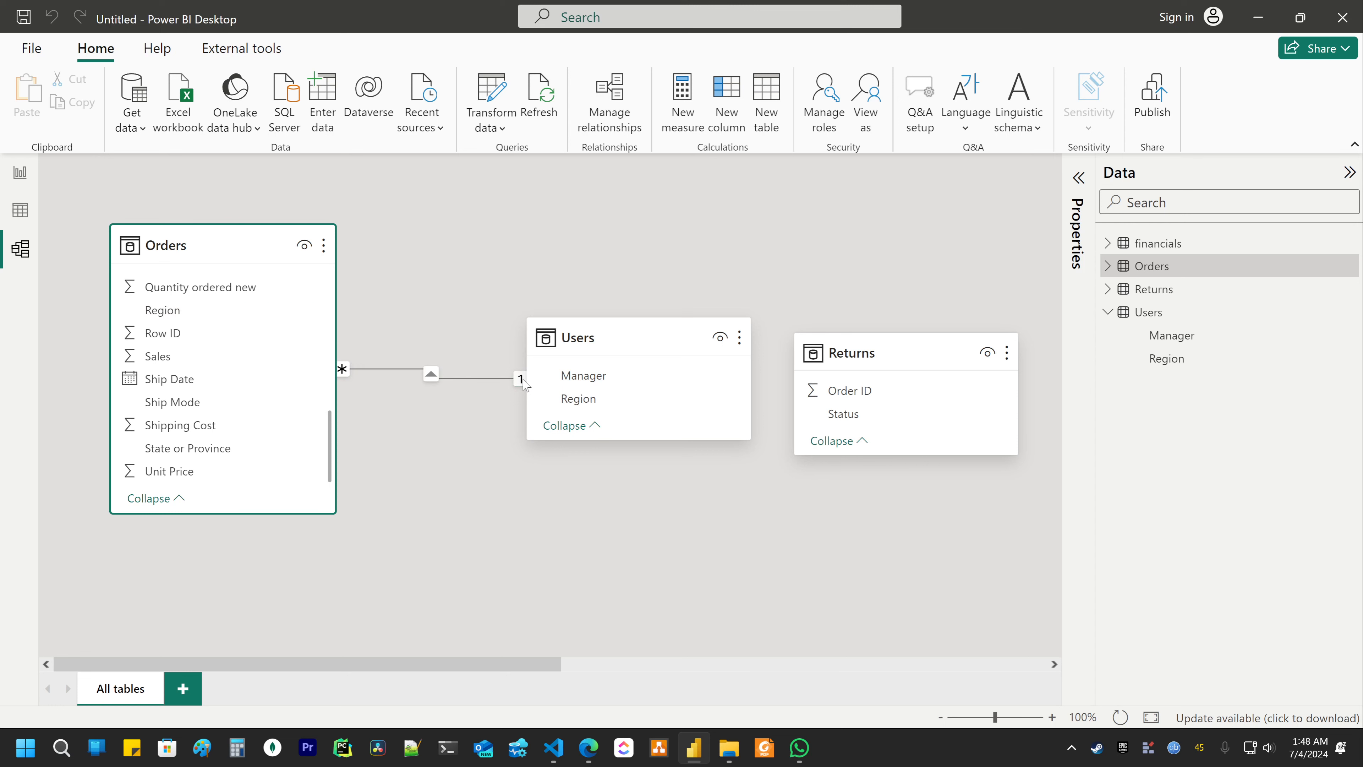
pyautogui.click(441, 407)
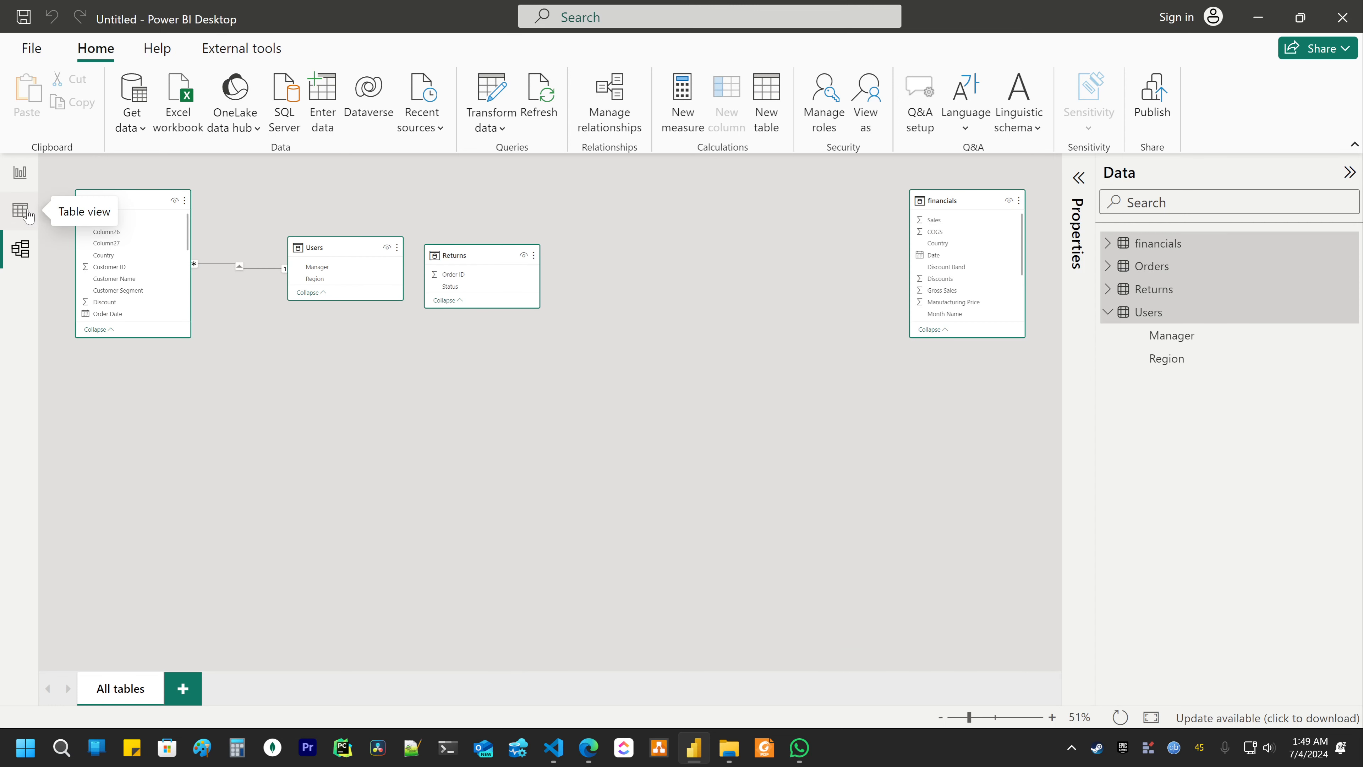
# Show the Orders table in Table view and delete its empty Column26
pyautogui.click(28, 214)
pyautogui.scroll(5, 1276, 344)
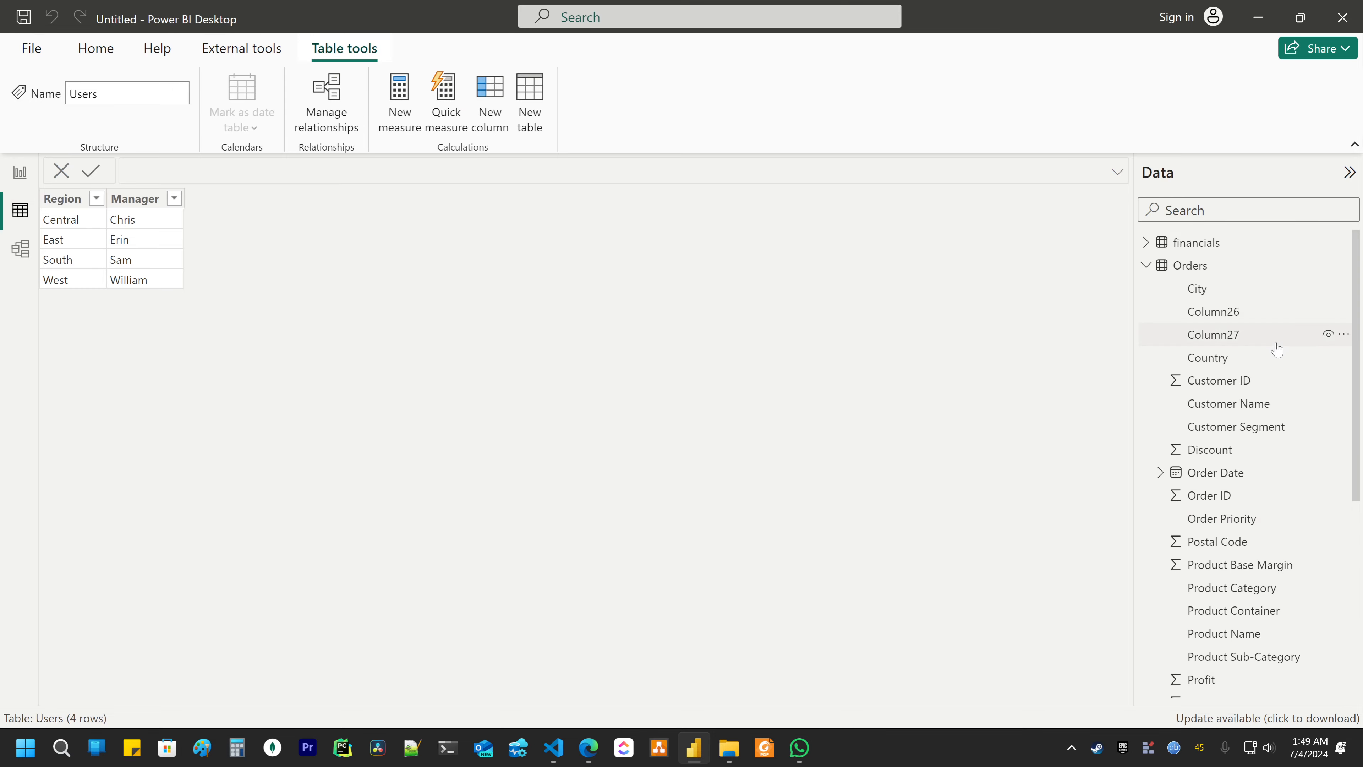
pyautogui.click(1243, 299)
pyautogui.moveTo(676, 701); pyautogui.dragTo(1095, 687)
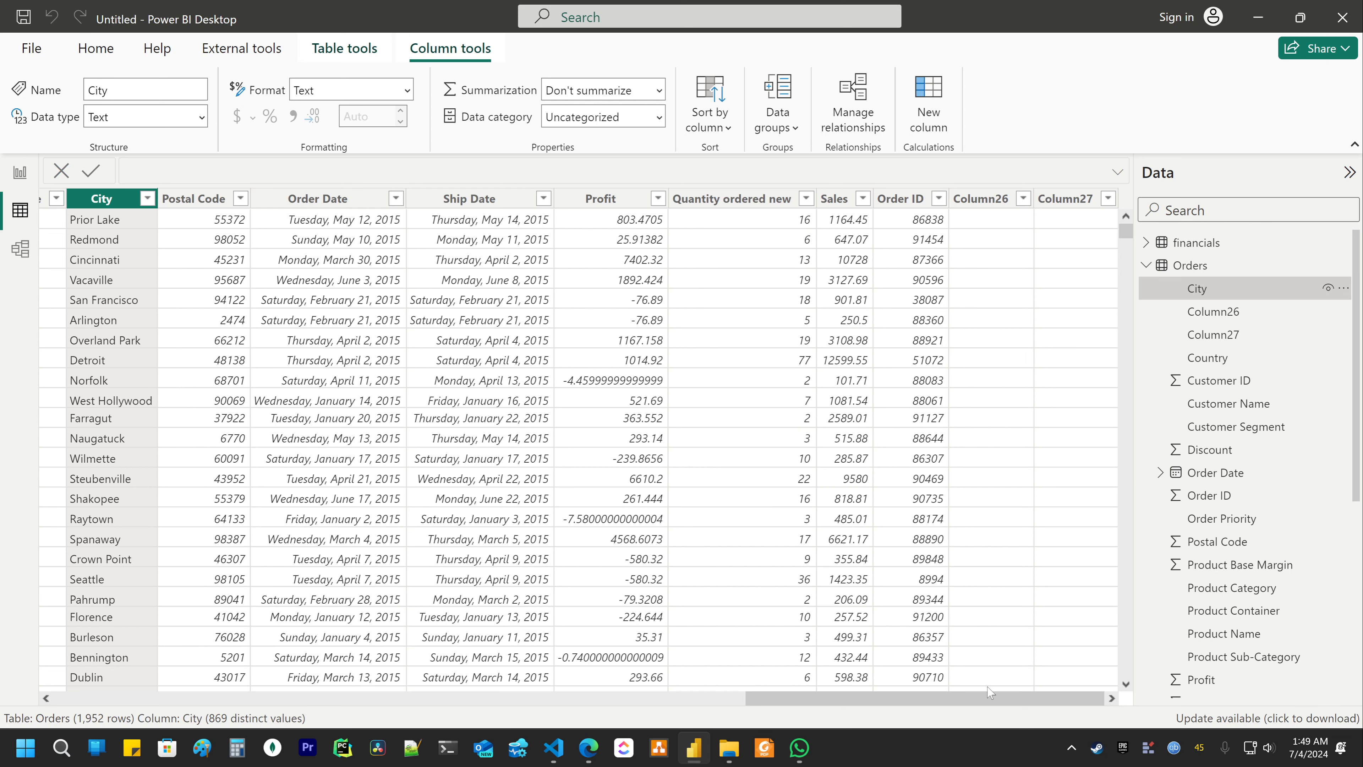
pyautogui.rightClick(1215, 312)
pyautogui.click(1251, 443)
pyautogui.click(725, 424)
# Delete the empty Column27 from the Orders table and return to Report view
pyautogui.moveTo(406, 701); pyautogui.dragTo(1207, 666)
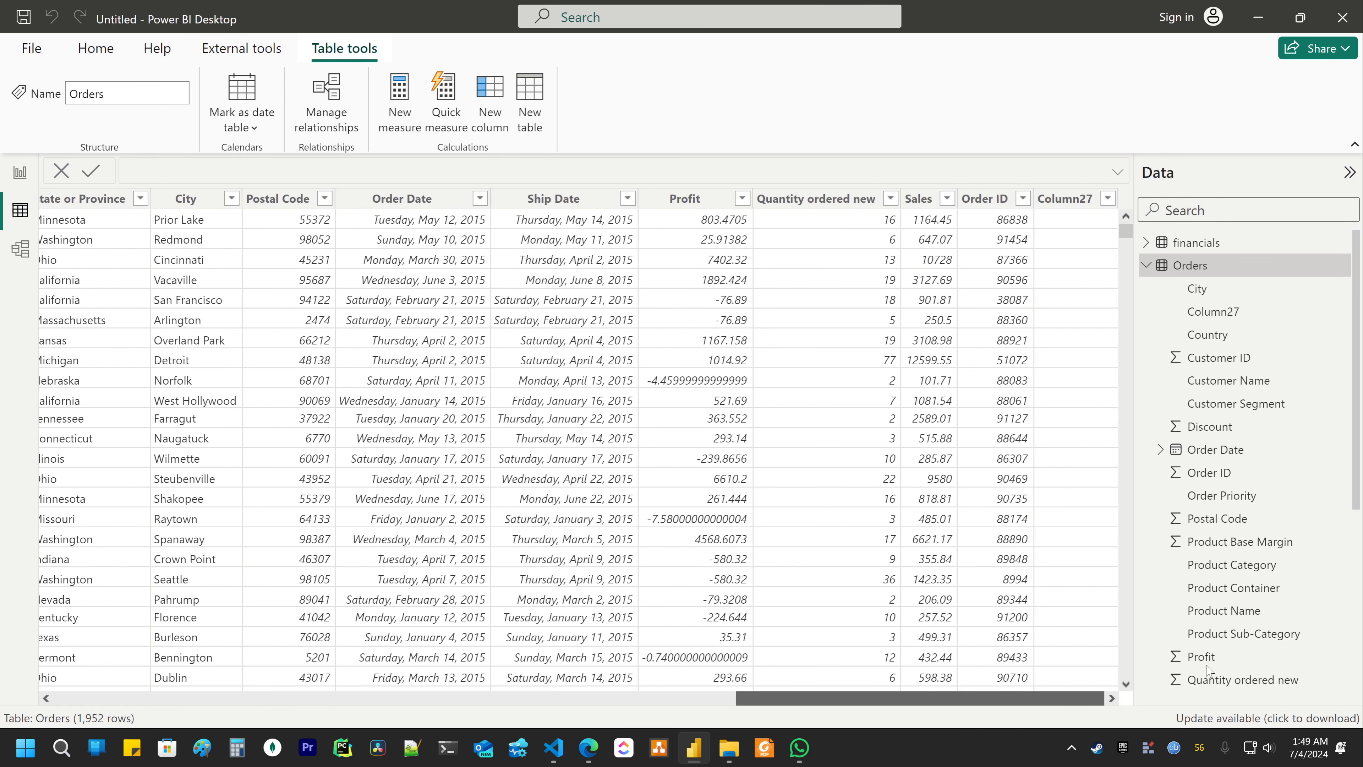
pyautogui.click(1060, 200)
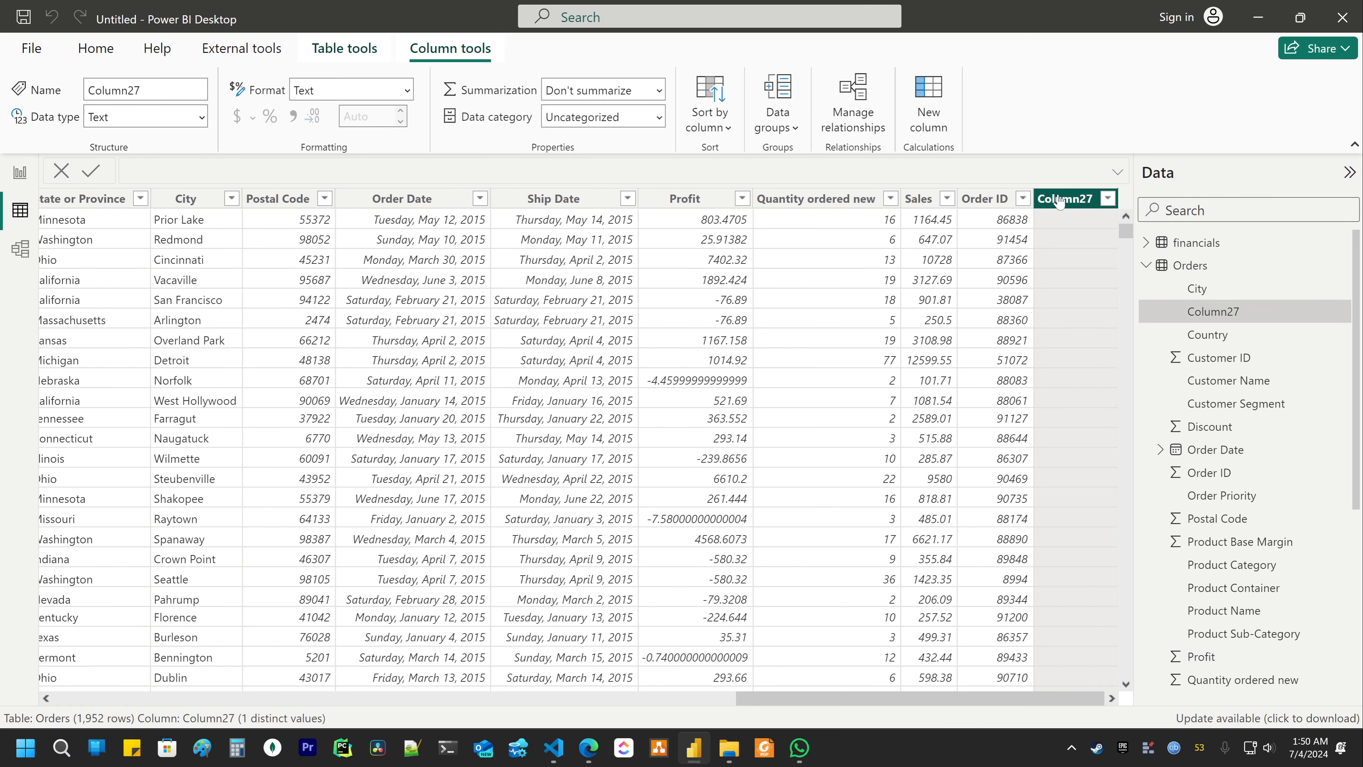
pyautogui.rightClick(1215, 312)
pyautogui.click(1251, 443)
pyautogui.click(725, 424)
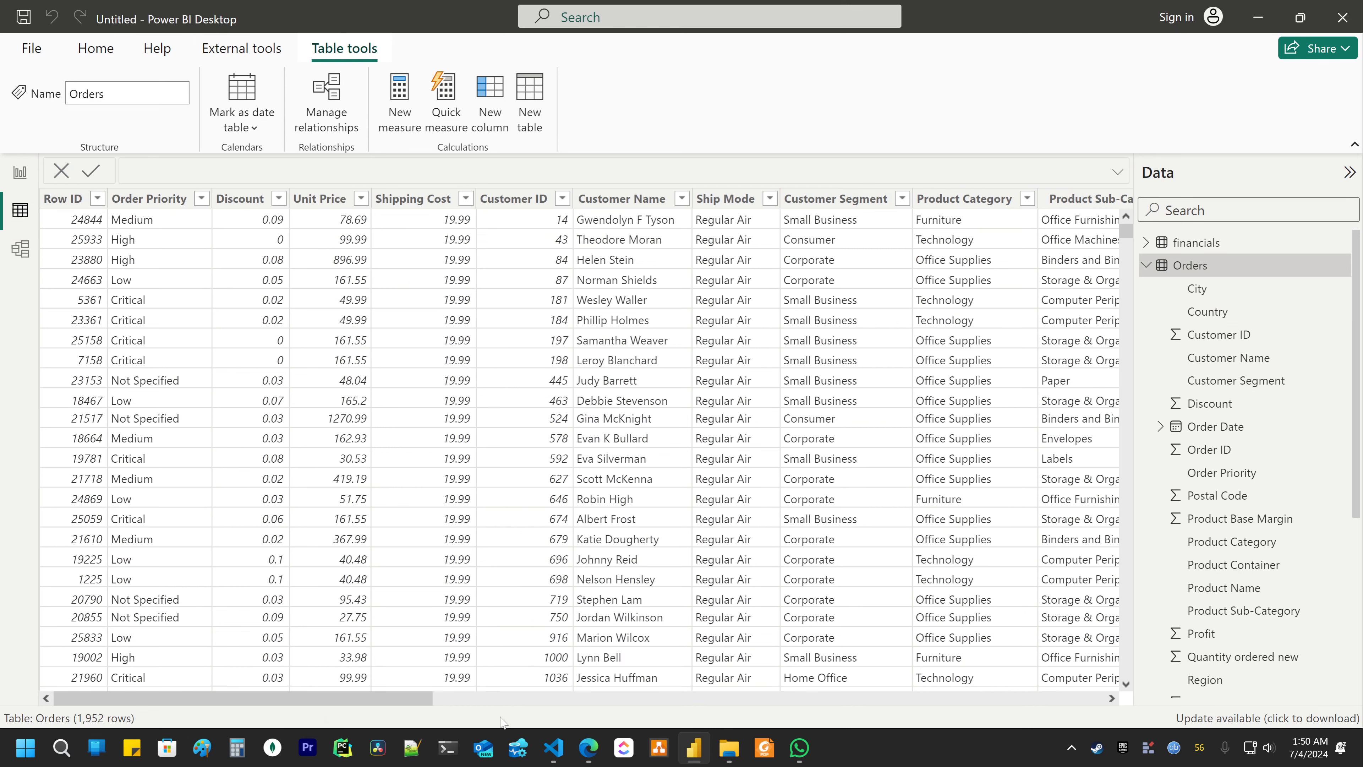
pyautogui.moveTo(424, 698); pyautogui.dragTo(337, 607)
pyautogui.click(20, 173)
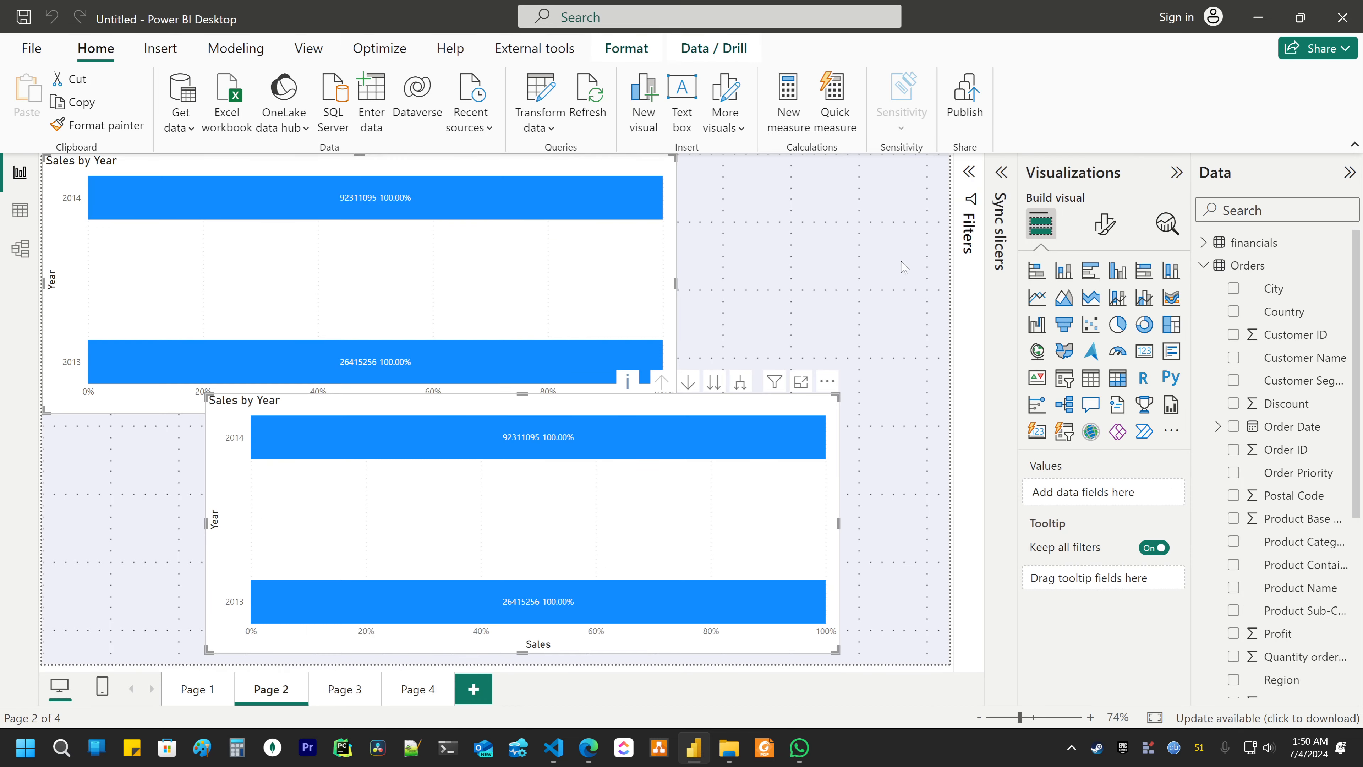